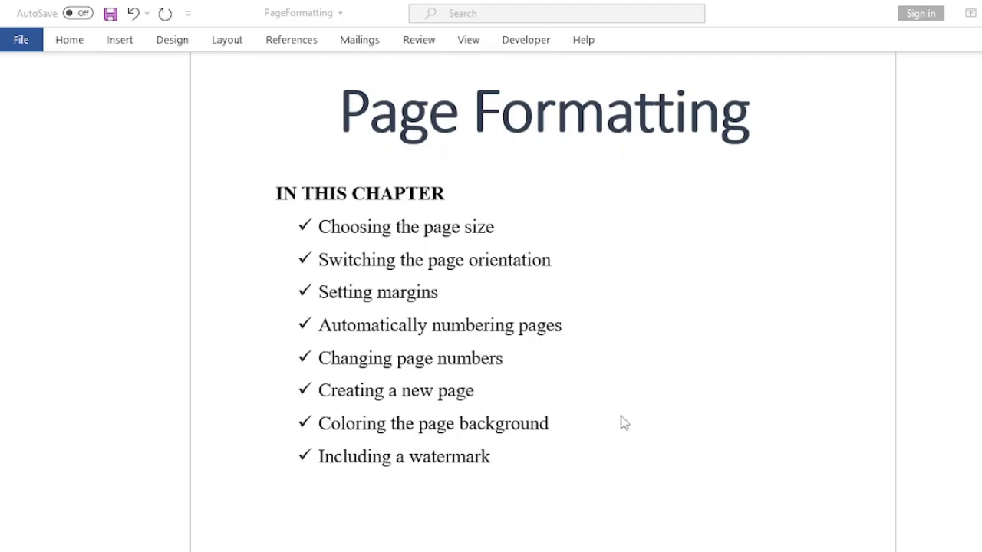
Set the ribbon to Show Tabs and Commands and bring up the Layout tab
{"action": "scroll", "coordinate": [622, 421], "scroll_direction": "up", "scroll_amount": 2}
{"action": "scroll", "coordinate": [622, 421], "scroll_direction": "down", "scroll_amount": 1}
{"action": "scroll", "coordinate": [621, 421], "scroll_direction": "up", "scroll_amount": 1}
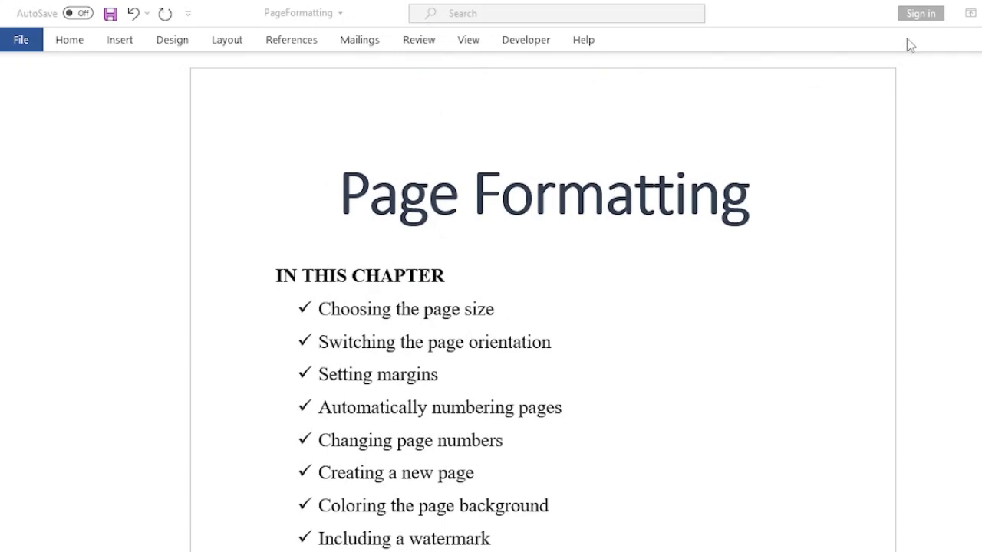
{"action": "left_click", "coordinate": [970, 13]}
{"action": "left_click", "coordinate": [955, 151]}
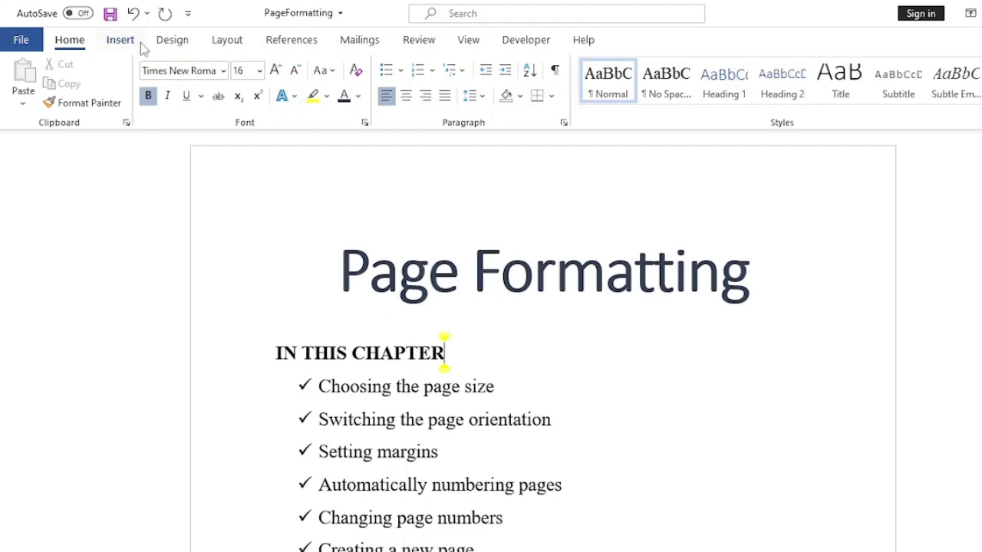
{"action": "left_click", "coordinate": [224, 43]}
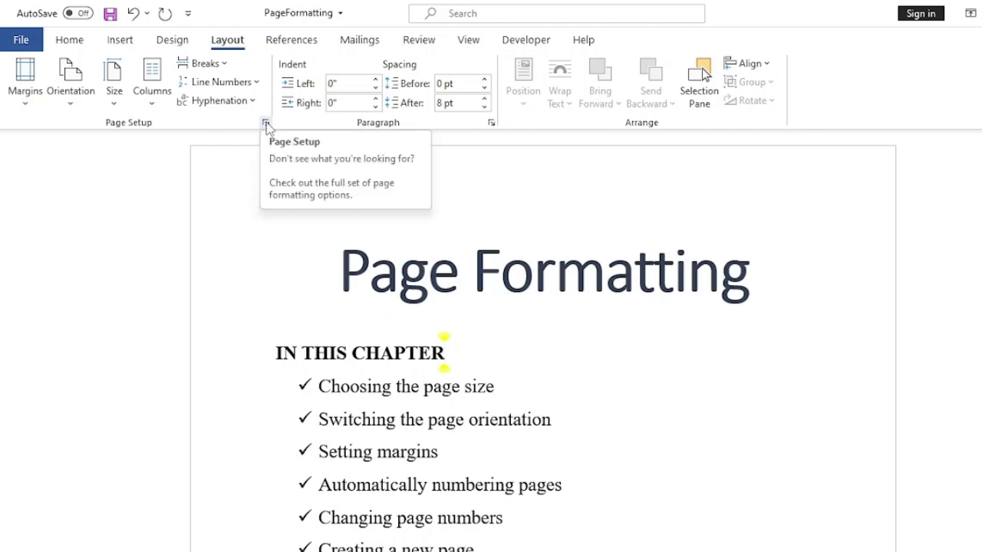
Open Page Setup, move it aside, and review its Margins and Layout pages (0.49" header/footer)
{"action": "left_click", "coordinate": [265, 124]}
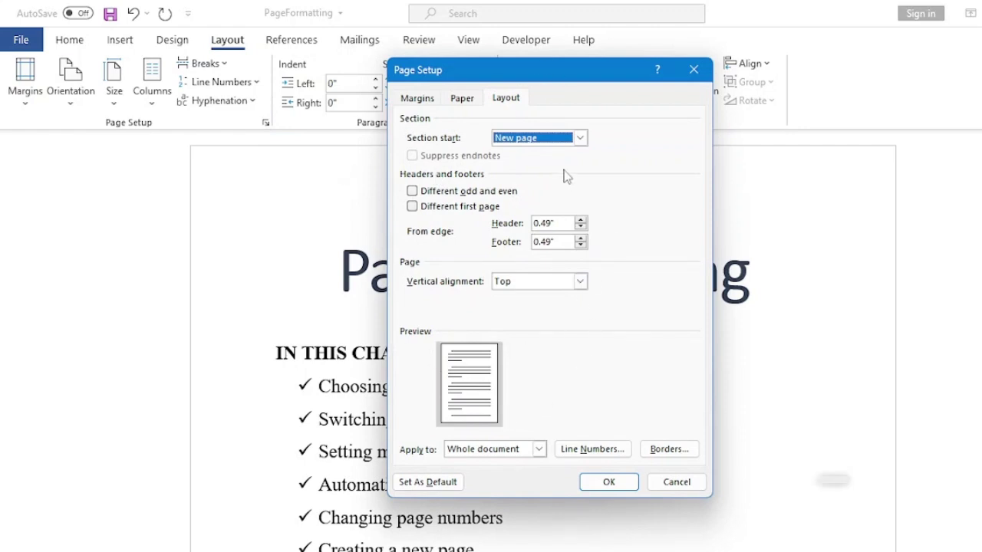
{"action": "left_click_drag", "start_coordinate": [563, 76], "coordinate": [737, 74]}
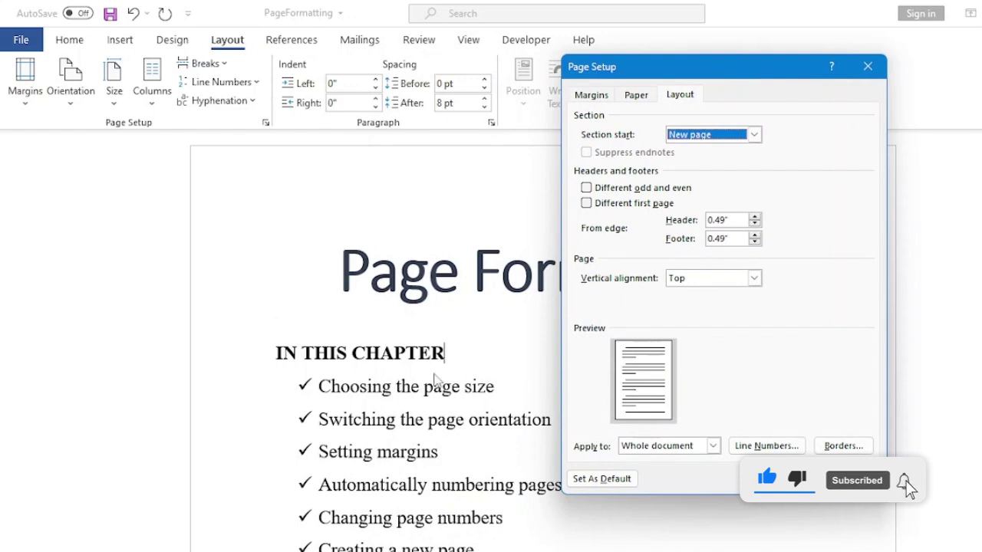
{"action": "left_click", "coordinate": [598, 99]}
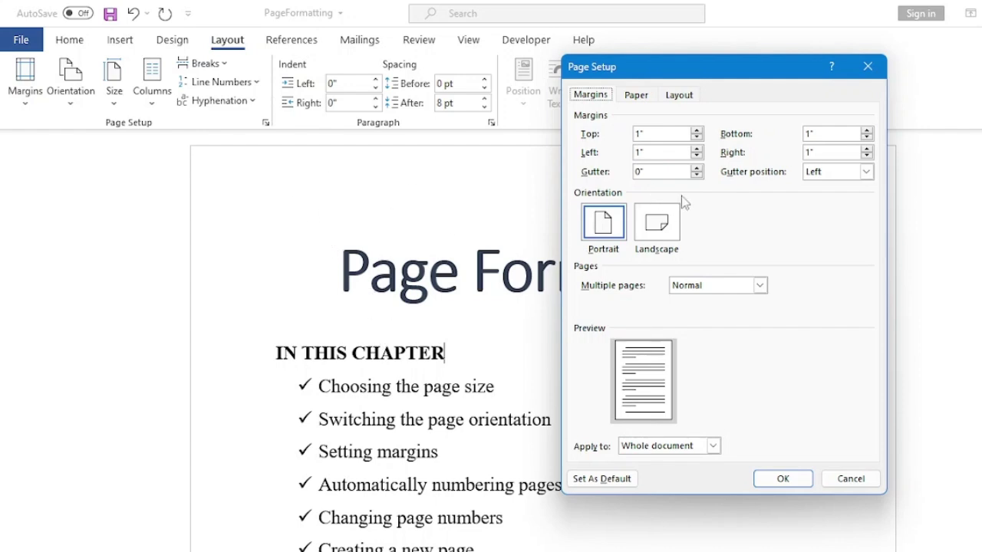
{"action": "left_click", "coordinate": [678, 96]}
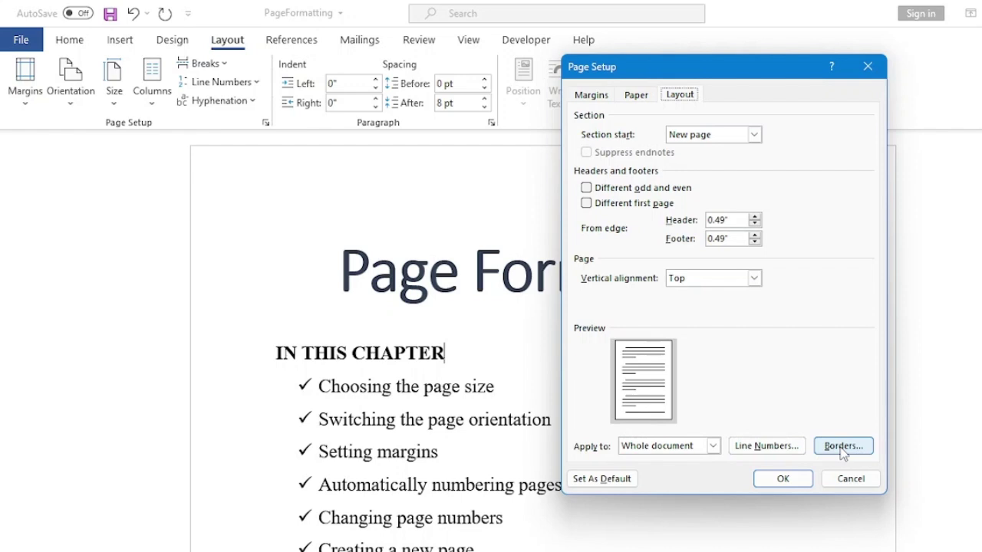
Add a ½ pt solid dark-coloured Box page border applied to the whole document
{"action": "left_click", "coordinate": [843, 446]}
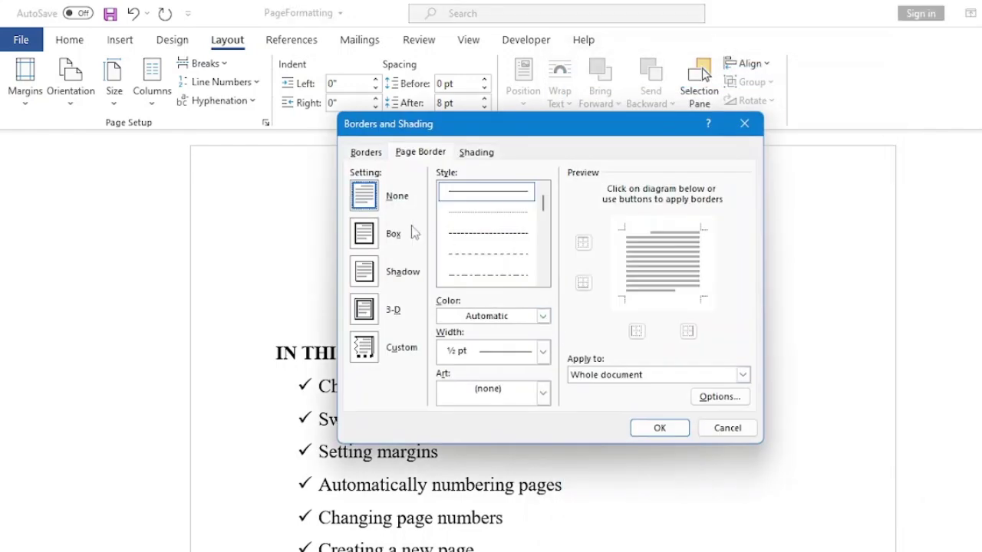
{"action": "left_click", "coordinate": [375, 242]}
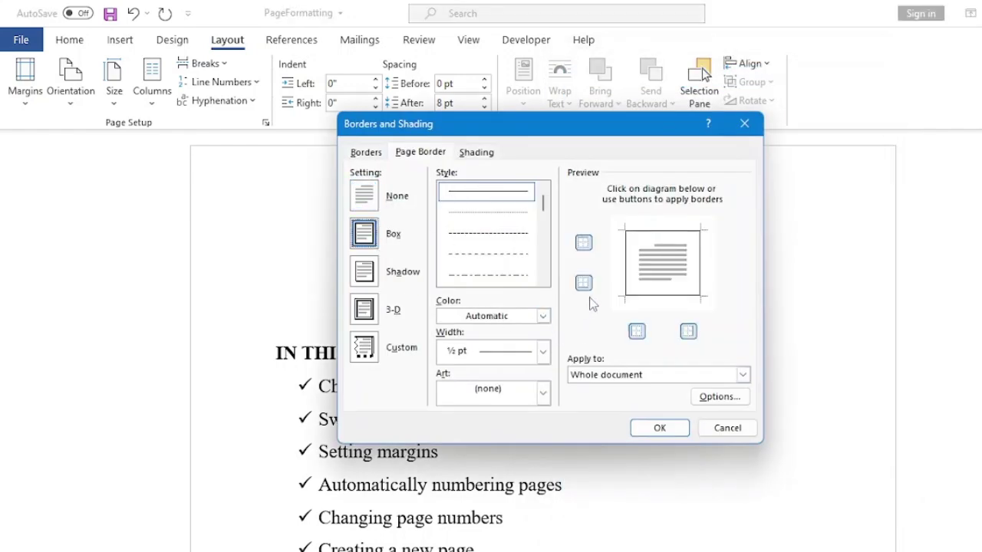
{"action": "left_click", "coordinate": [494, 194]}
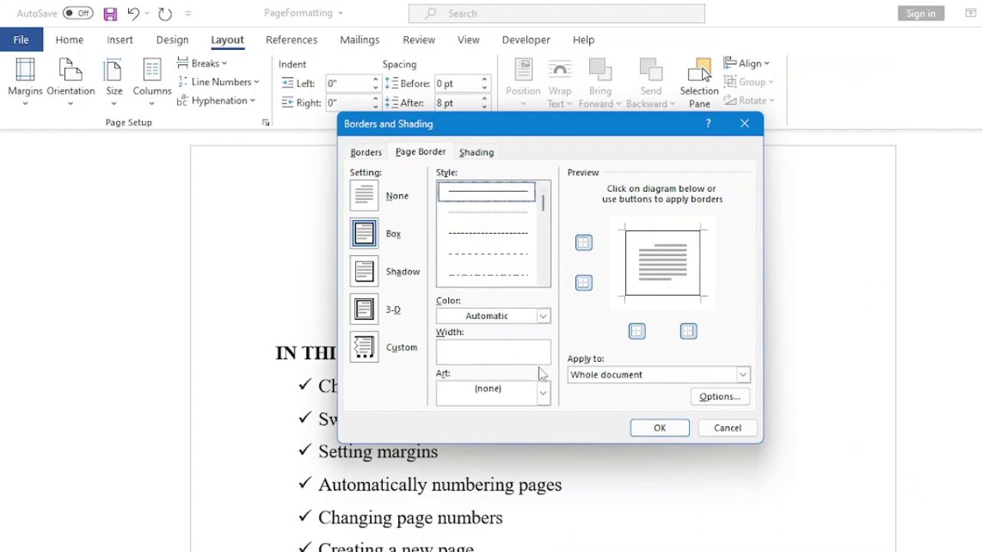
{"action": "left_click", "coordinate": [542, 315]}
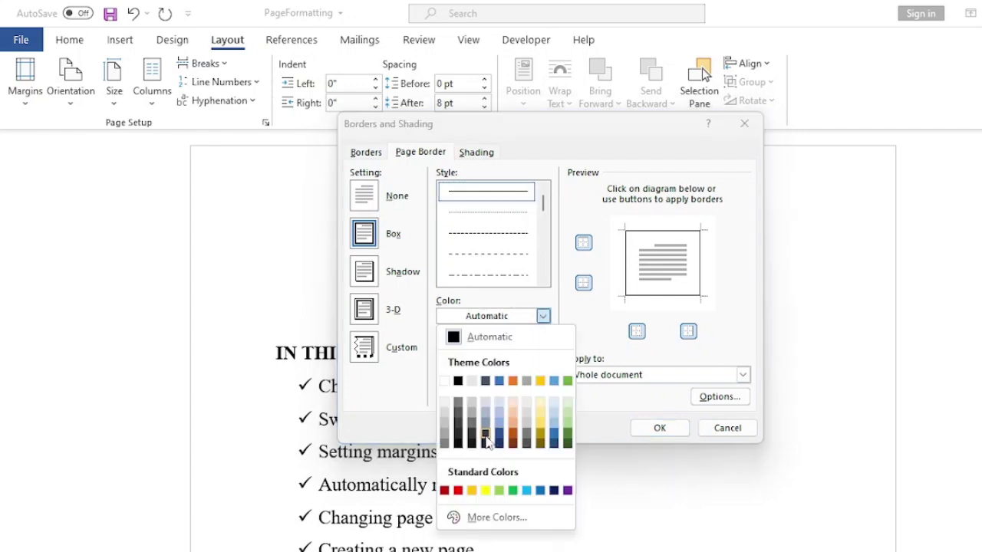
{"action": "left_click", "coordinate": [485, 436]}
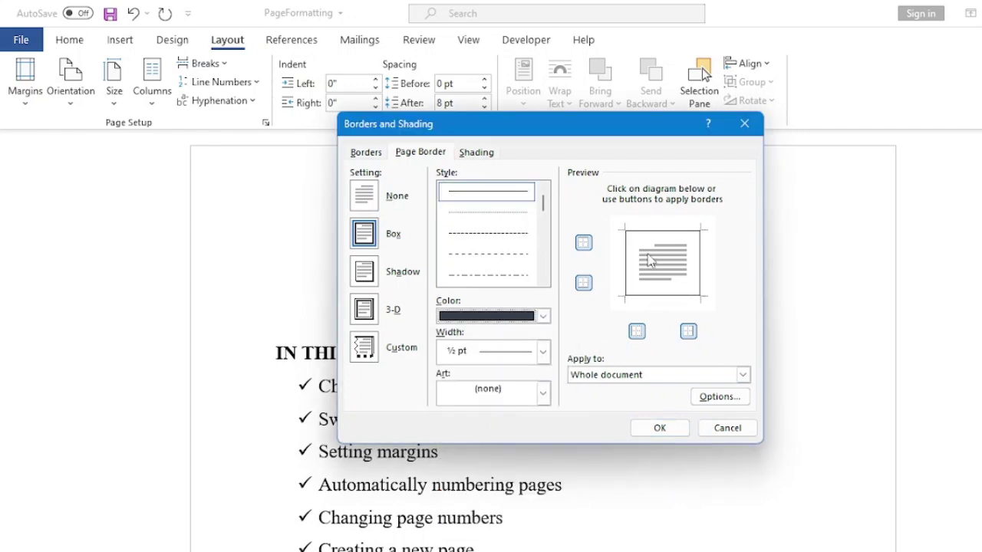
{"action": "left_click", "coordinate": [664, 428]}
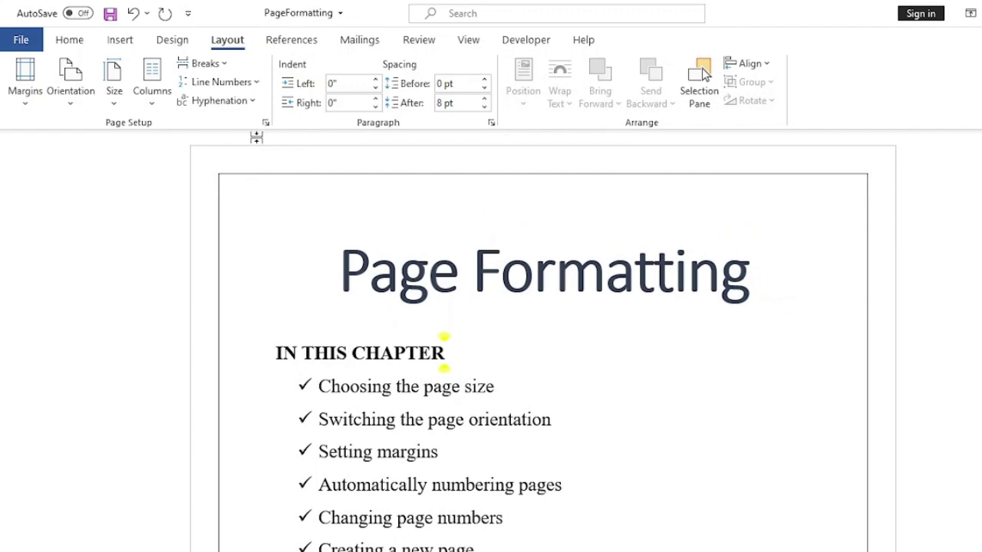
{"action": "left_click", "coordinate": [265, 123]}
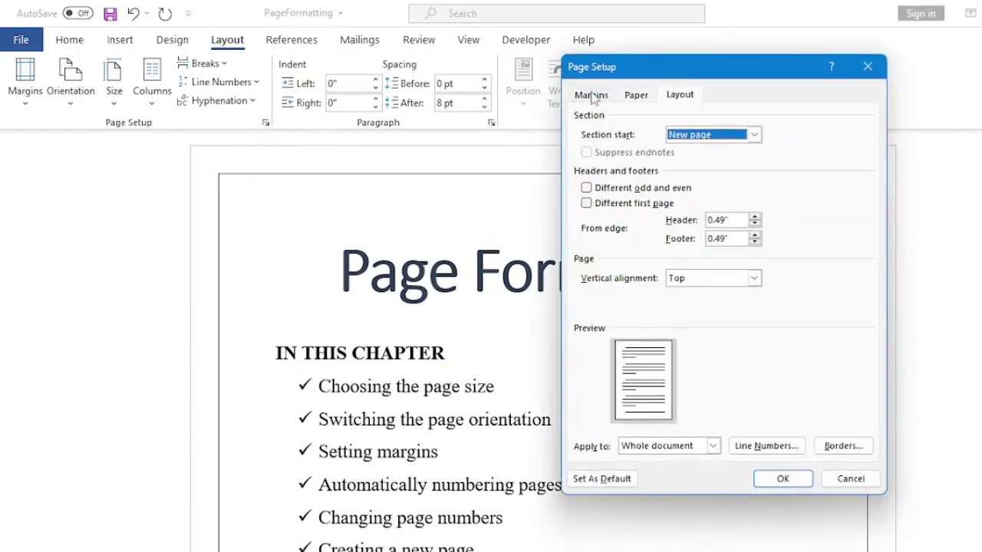
{"action": "left_click", "coordinate": [589, 95]}
{"action": "left_click_drag", "start_coordinate": [677, 69], "coordinate": [790, 71]}
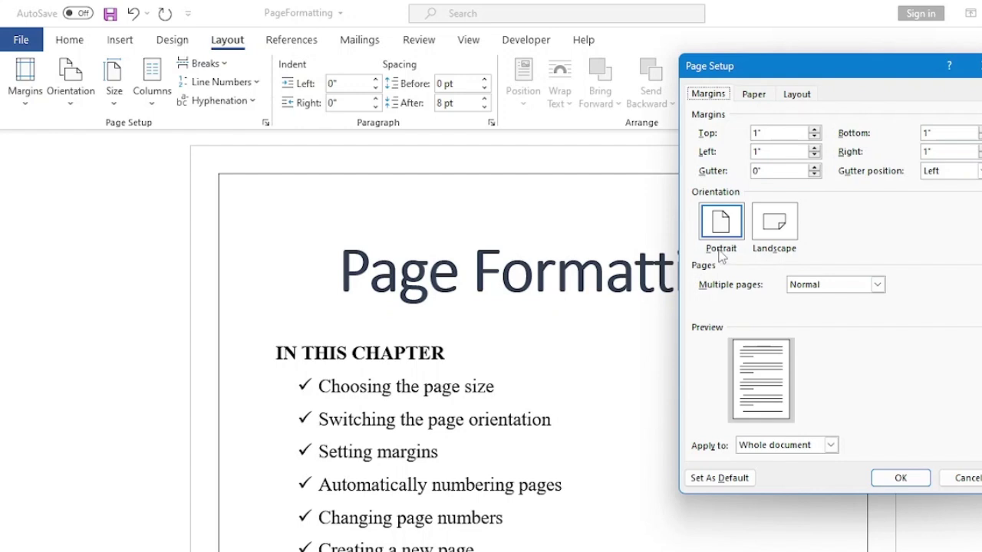
{"action": "left_click", "coordinate": [775, 226]}
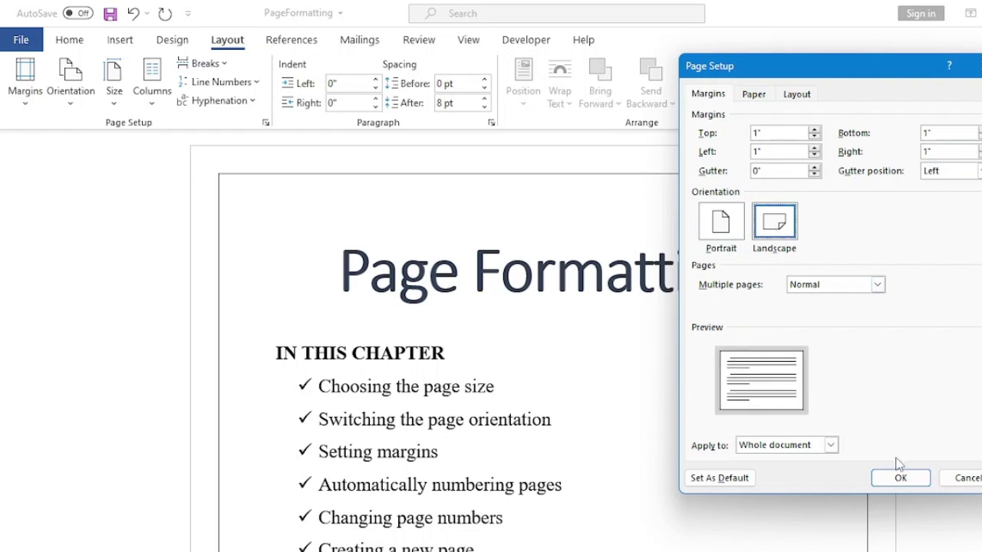
{"action": "key", "text": "Return"}
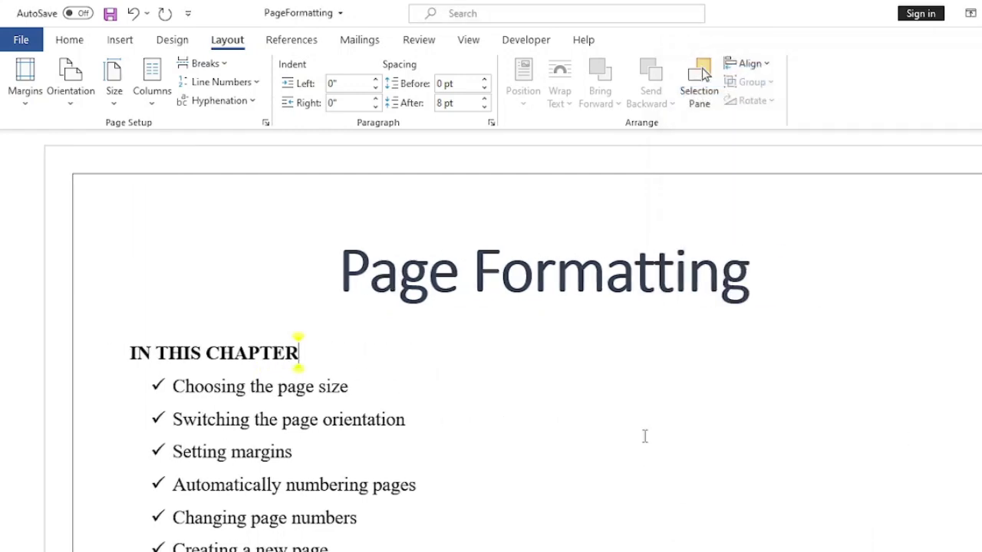
{"action": "left_click", "coordinate": [265, 122]}
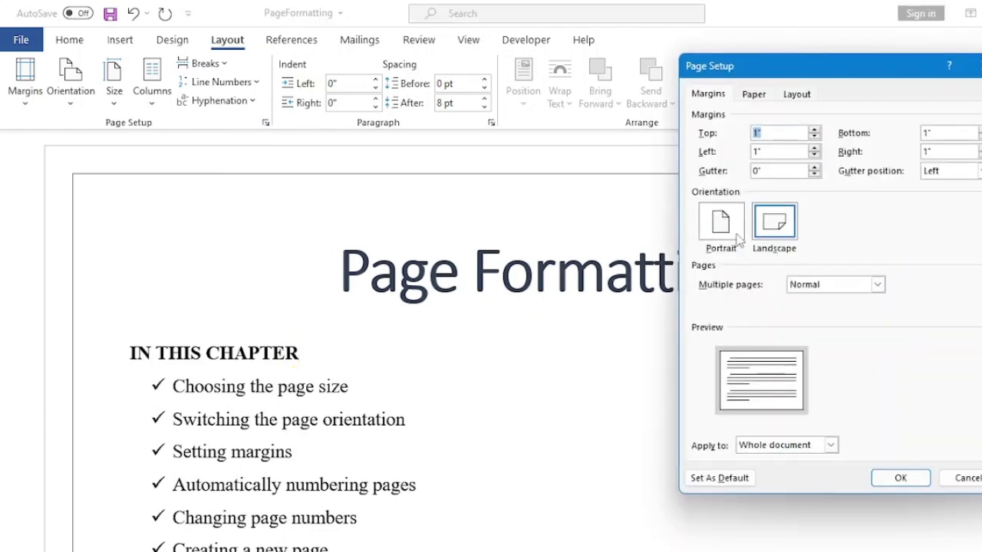
{"action": "left_click", "coordinate": [721, 229]}
{"action": "left_click", "coordinate": [890, 476]}
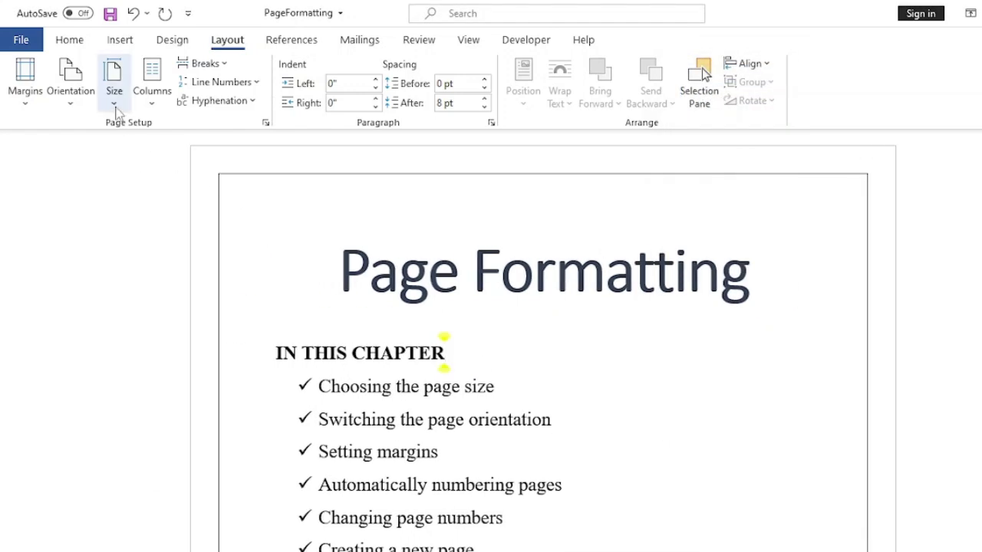
{"action": "left_click", "coordinate": [115, 102]}
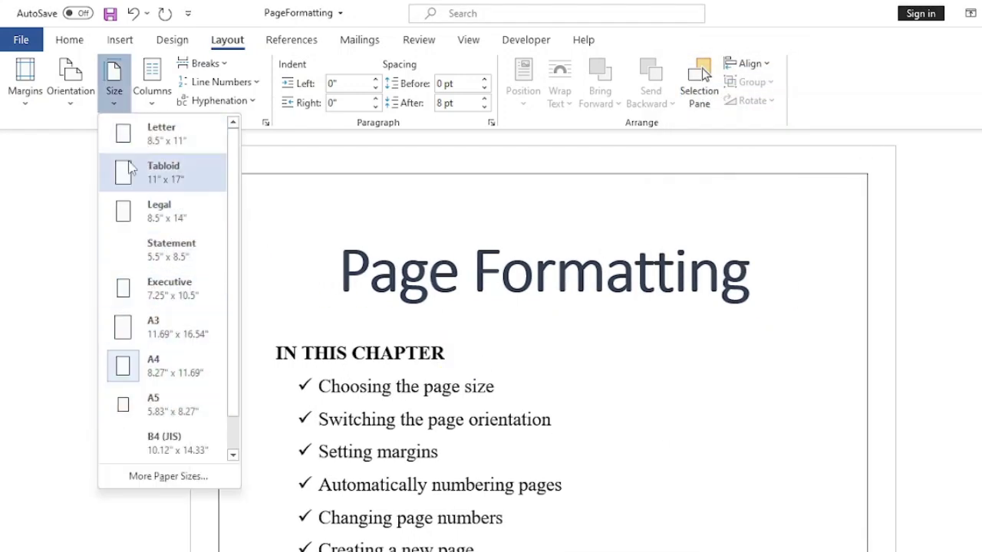
{"action": "left_click", "coordinate": [74, 101]}
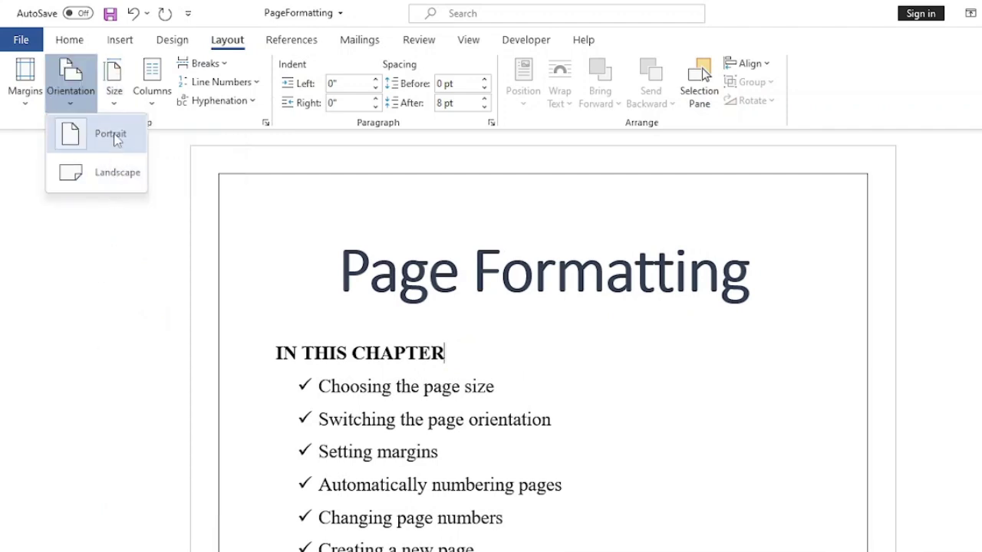
{"action": "left_click", "coordinate": [384, 259]}
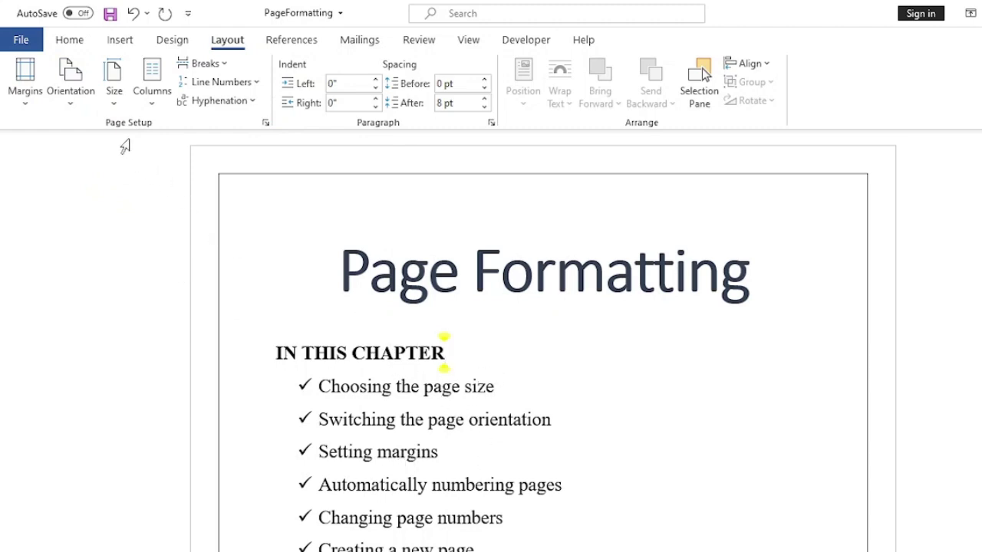
{"action": "left_click", "coordinate": [119, 109]}
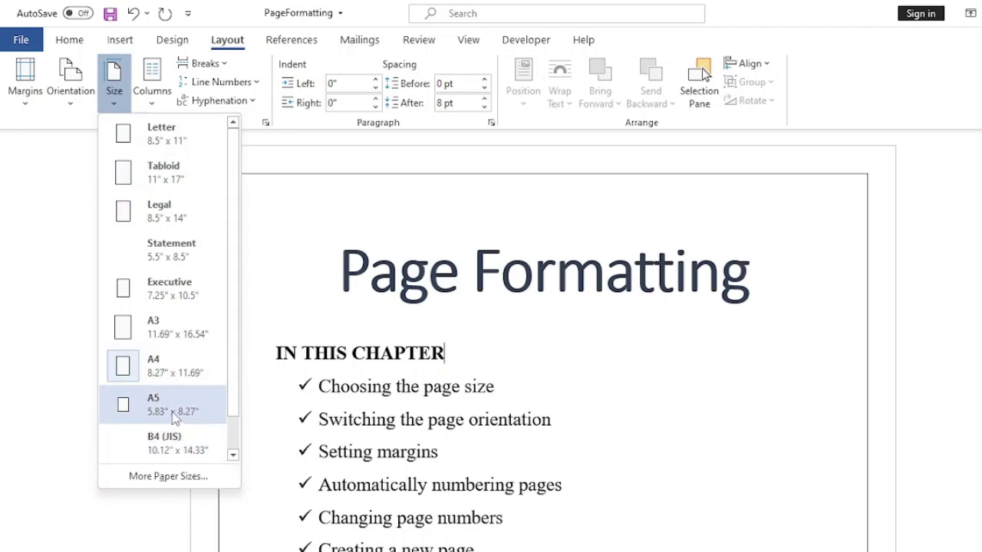
{"action": "left_click", "coordinate": [174, 411]}
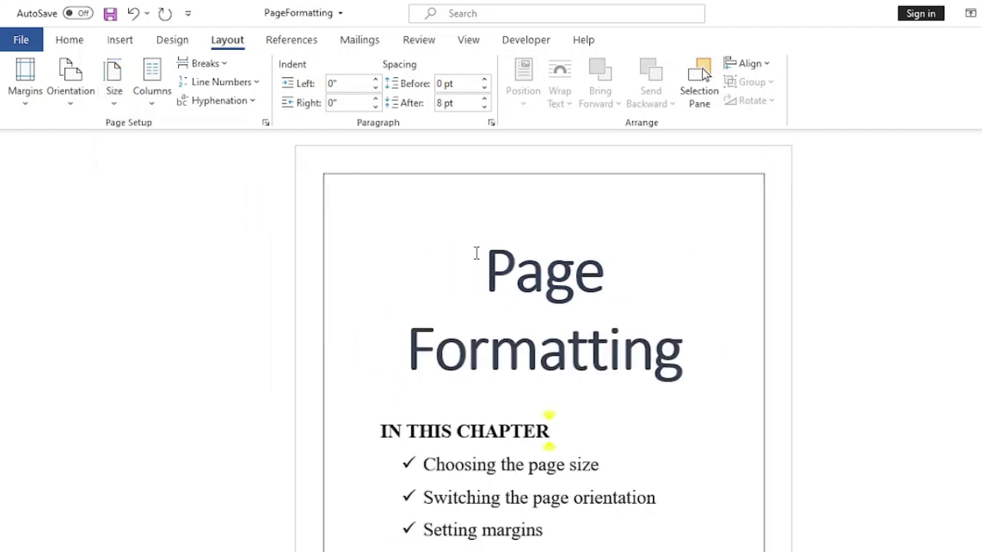
{"action": "left_click", "coordinate": [115, 95]}
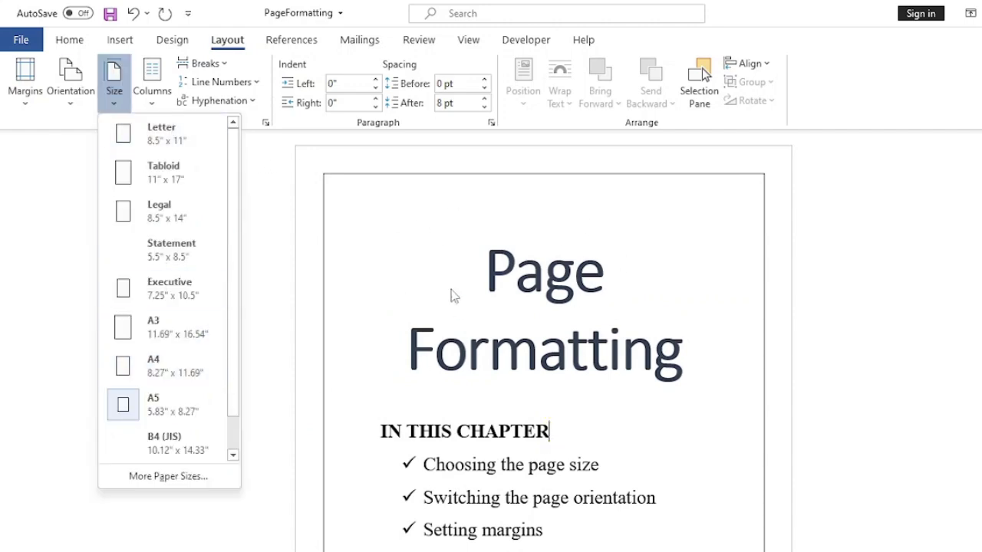
{"action": "left_click", "coordinate": [160, 371]}
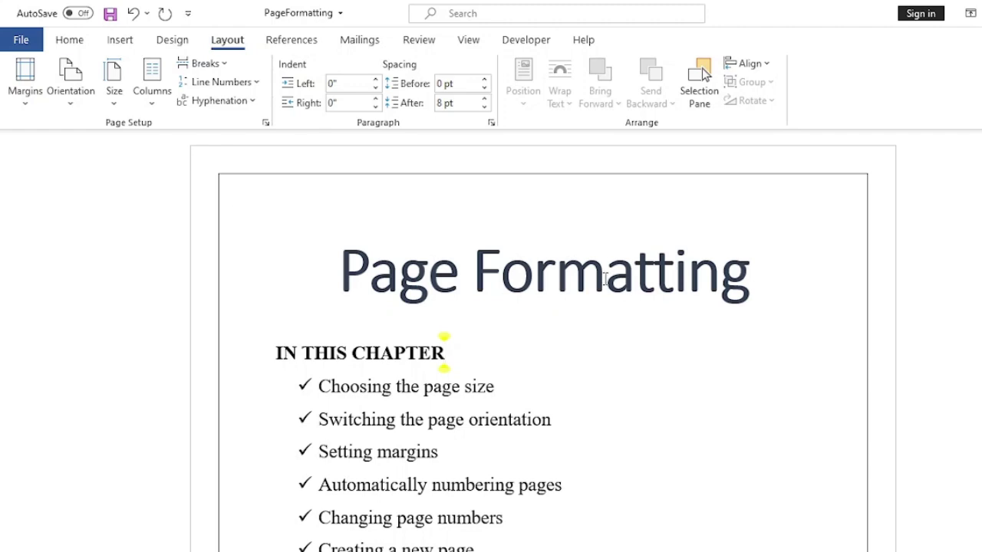
{"action": "scroll", "coordinate": [507, 418], "scroll_direction": "down", "scroll_amount": 1}
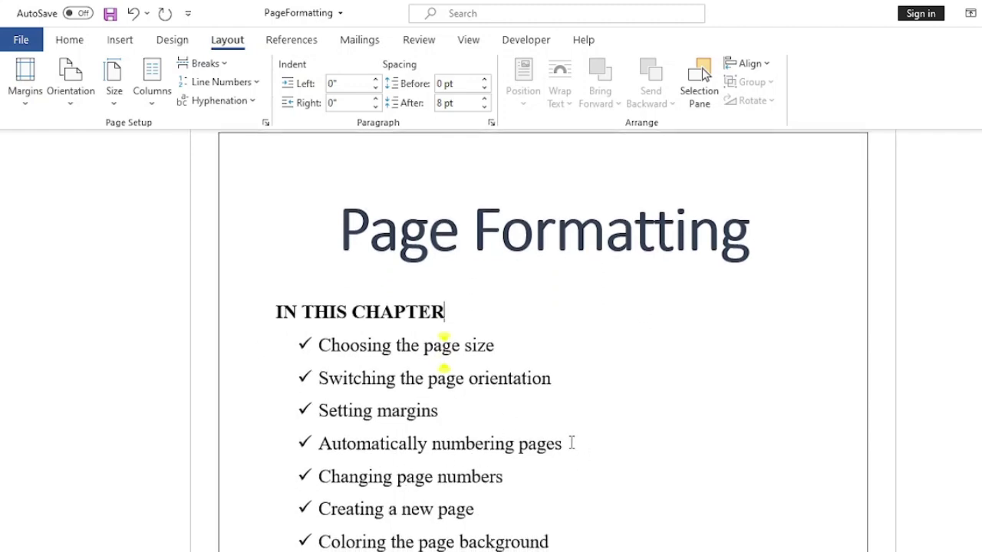
{"action": "scroll", "coordinate": [530, 334], "scroll_direction": "up", "scroll_amount": 1}
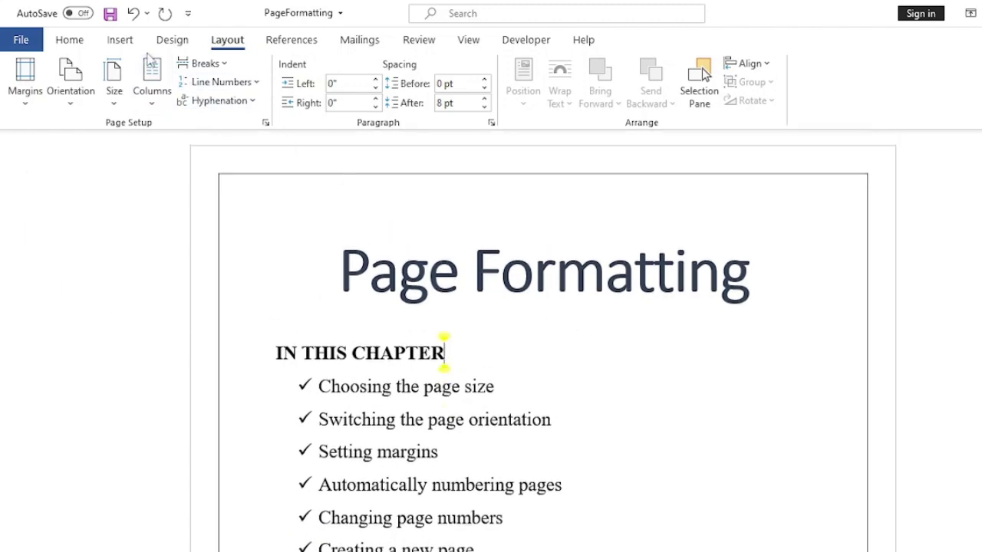
Insert Bottom of Page 'Accent Bar 1' page numbers in the '1 | Page' style
{"action": "left_click", "coordinate": [121, 42]}
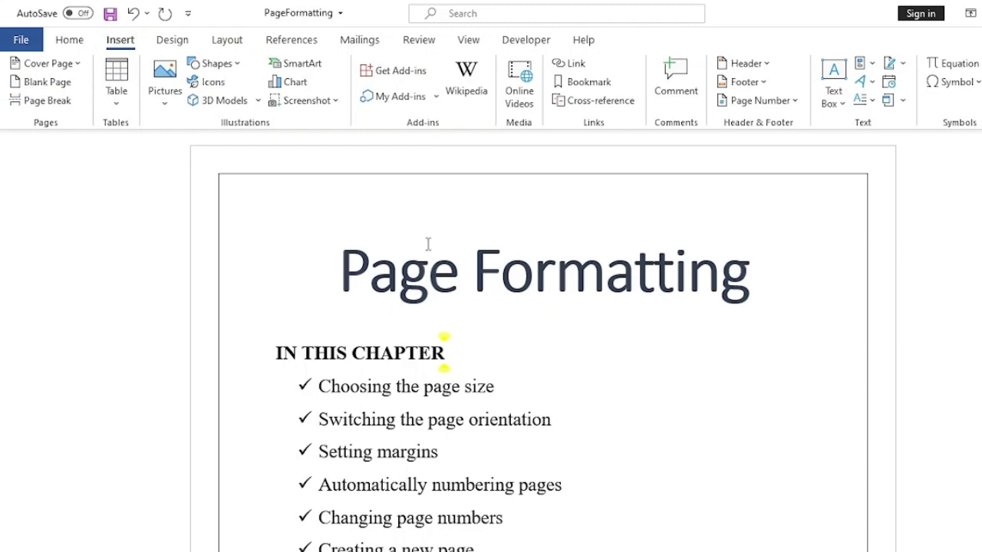
{"action": "left_click", "coordinate": [794, 107]}
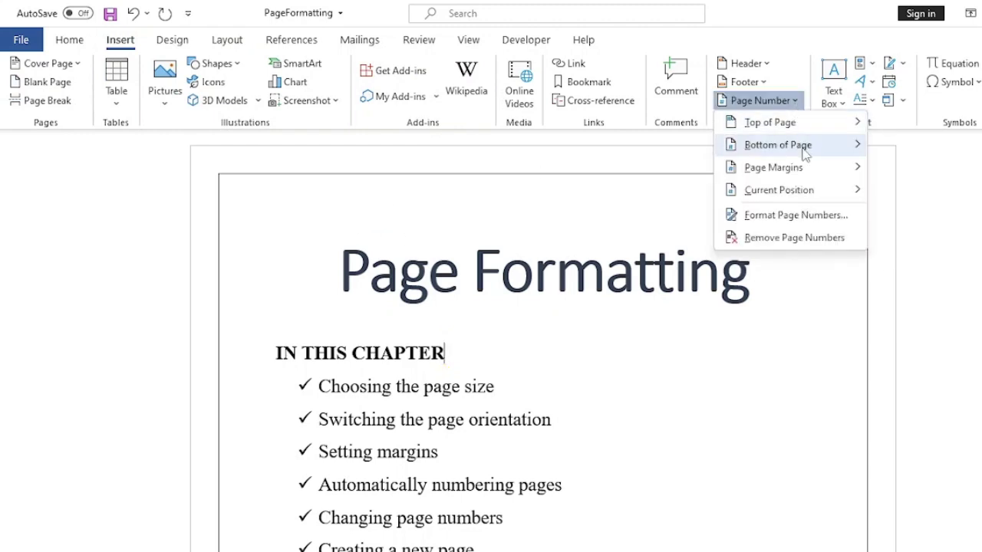
{"action": "mouse_move", "coordinate": [782, 131]}
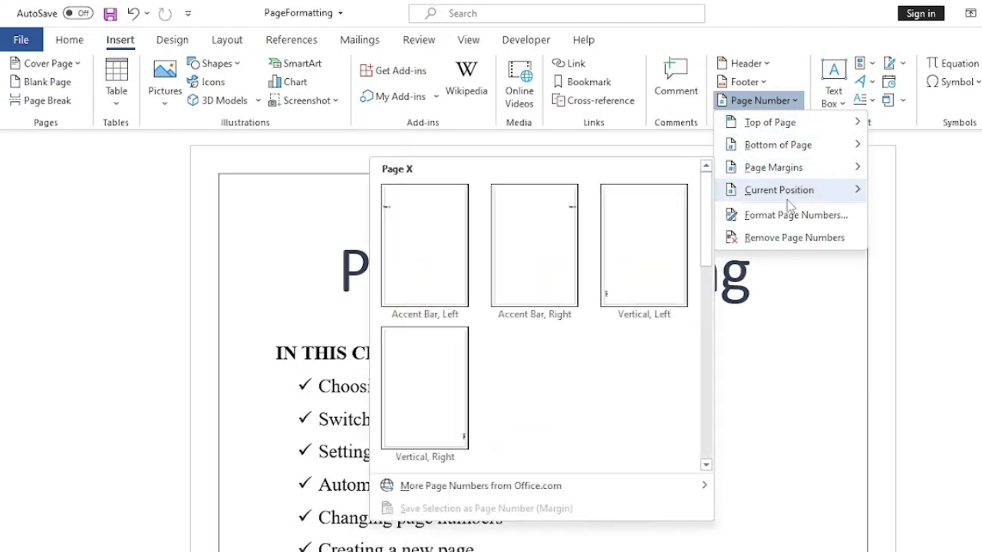
{"action": "mouse_move", "coordinate": [815, 199]}
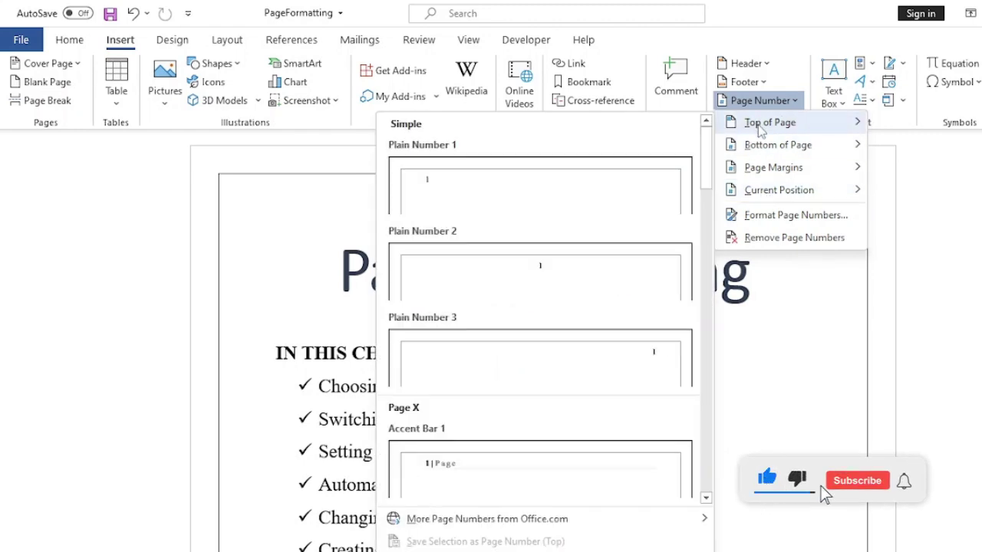
{"action": "mouse_move", "coordinate": [774, 157]}
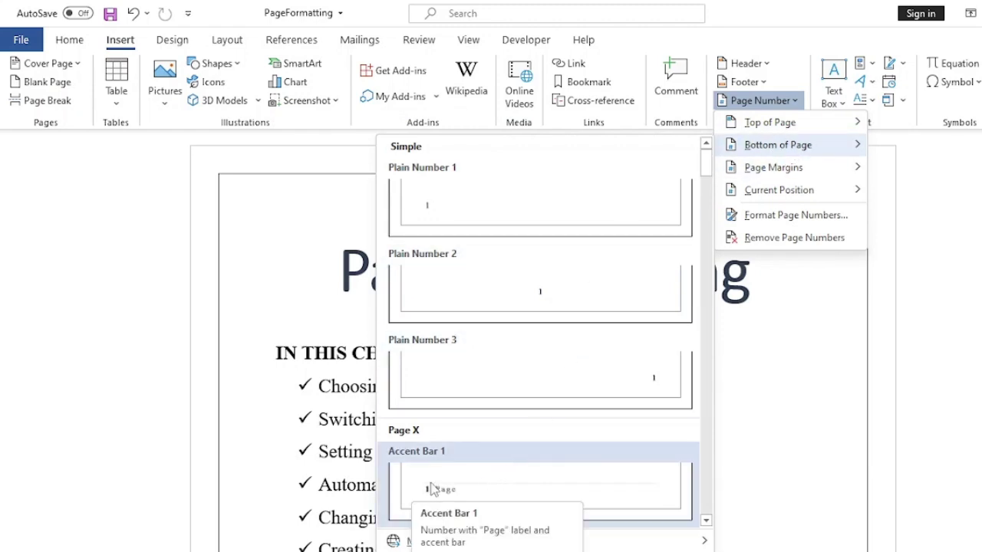
{"action": "left_click", "coordinate": [551, 491]}
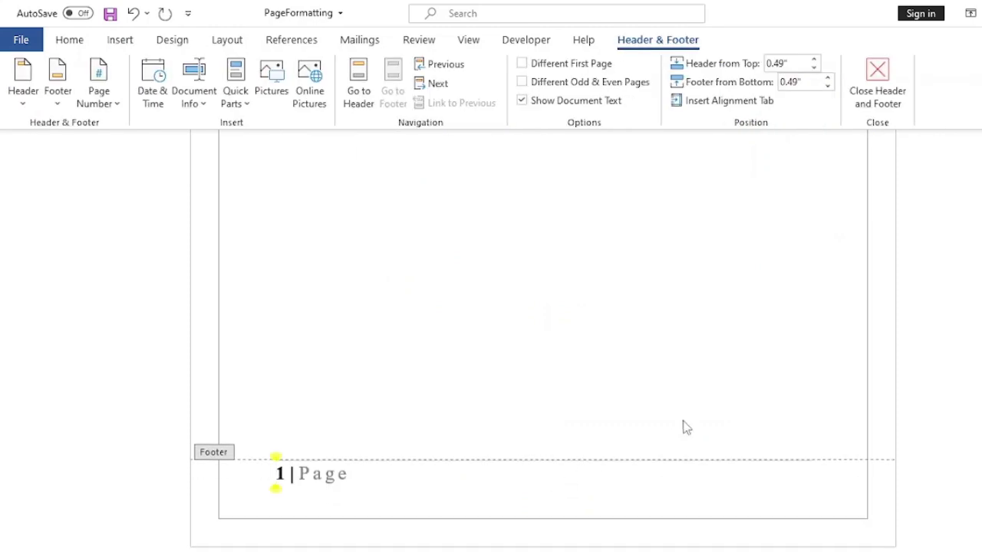
{"action": "scroll", "coordinate": [687, 427], "scroll_direction": "up", "scroll_amount": 3}
{"action": "scroll", "coordinate": [686, 427], "scroll_direction": "down", "scroll_amount": 5}
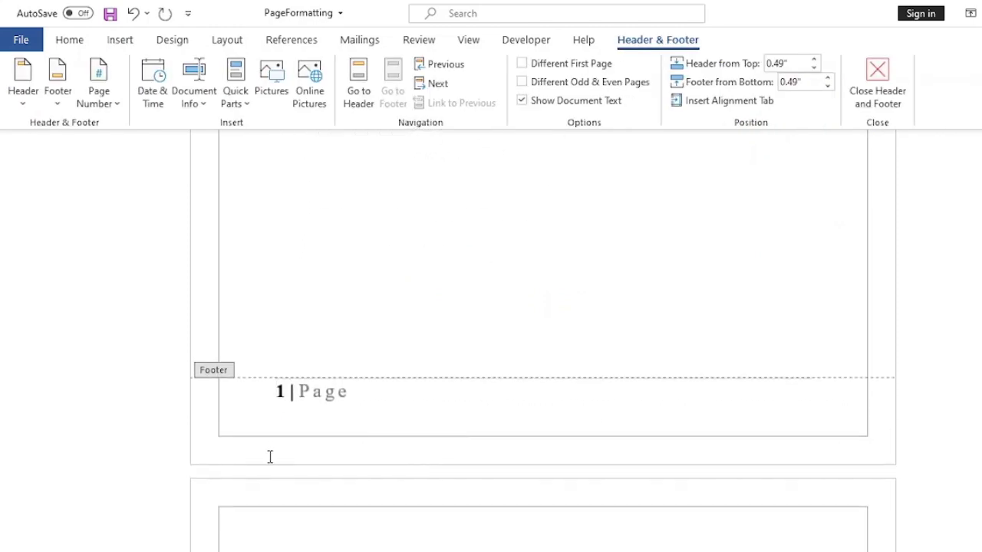
{"action": "scroll", "coordinate": [443, 416], "scroll_direction": "up", "scroll_amount": 3}
{"action": "scroll", "coordinate": [436, 415], "scroll_direction": "down", "scroll_amount": 3}
{"action": "scroll", "coordinate": [636, 391], "scroll_direction": "up", "scroll_amount": 3}
{"action": "scroll", "coordinate": [642, 393], "scroll_direction": "up", "scroll_amount": 3}
{"action": "scroll", "coordinate": [636, 391], "scroll_direction": "up", "scroll_amount": 2}
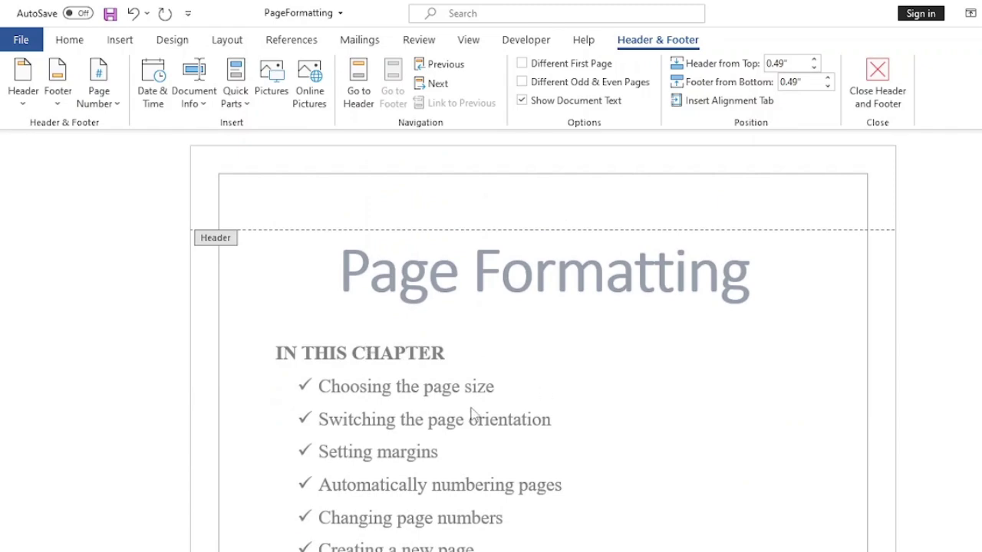
Close the footer and scroll through the pages to check the 2 | Page and 3 | Page footers
{"action": "left_click", "coordinate": [870, 103]}
{"action": "scroll", "coordinate": [712, 367], "scroll_direction": "down", "scroll_amount": 5}
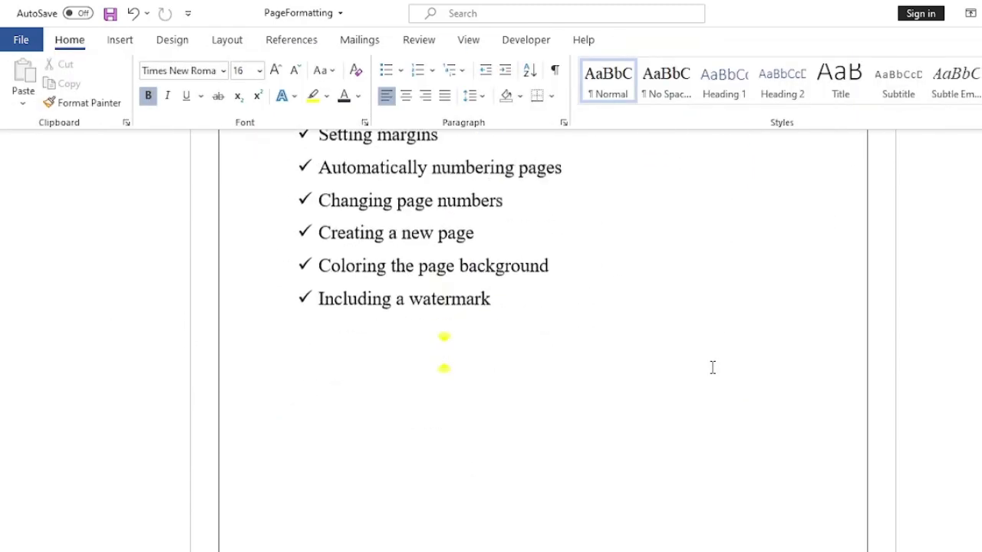
{"action": "scroll", "coordinate": [667, 368], "scroll_direction": "down", "scroll_amount": 5}
{"action": "scroll", "coordinate": [328, 265], "scroll_direction": "up", "scroll_amount": 1}
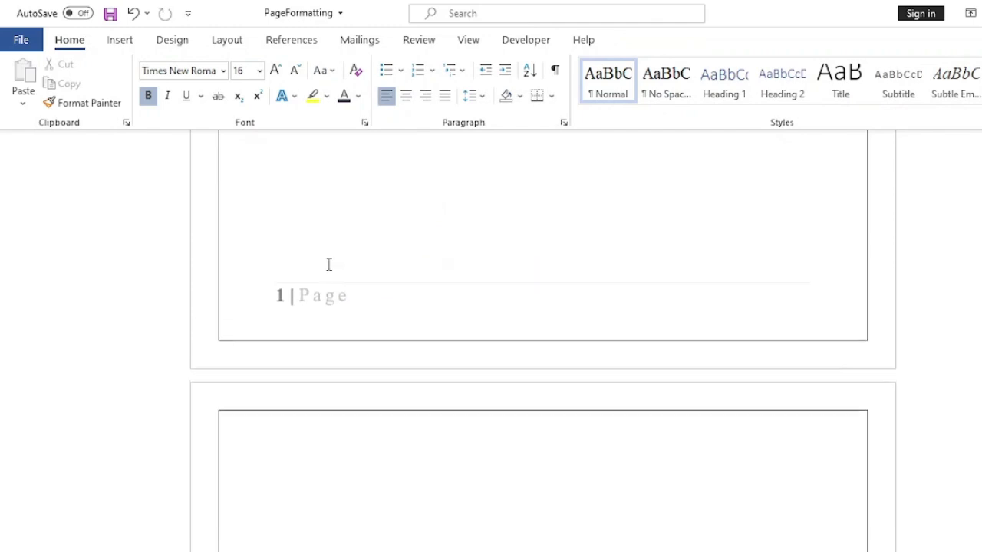
{"action": "scroll", "coordinate": [483, 355], "scroll_direction": "down", "scroll_amount": 5}
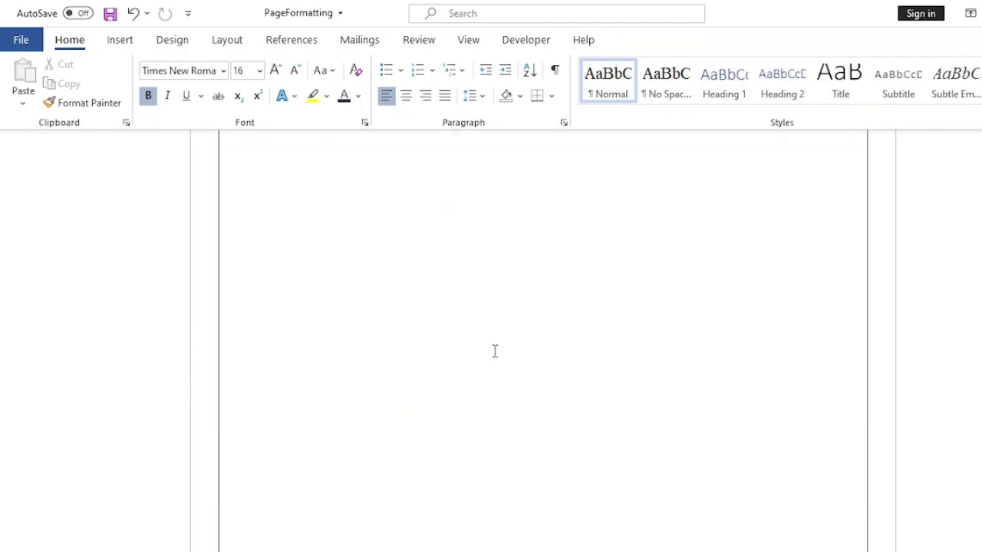
{"action": "scroll", "coordinate": [497, 349], "scroll_direction": "down", "scroll_amount": 5}
{"action": "scroll", "coordinate": [254, 352], "scroll_direction": "down", "scroll_amount": 2}
{"action": "scroll", "coordinate": [462, 332], "scroll_direction": "down", "scroll_amount": 2}
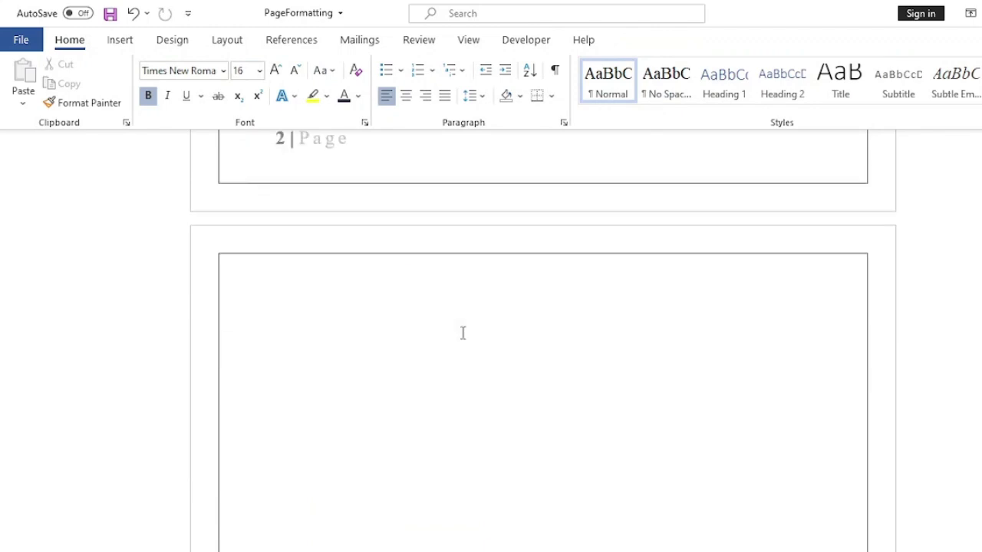
{"action": "scroll", "coordinate": [462, 333], "scroll_direction": "down", "scroll_amount": 2}
{"action": "scroll", "coordinate": [468, 339], "scroll_direction": "down", "scroll_amount": 3}
{"action": "scroll", "coordinate": [469, 346], "scroll_direction": "down", "scroll_amount": 3}
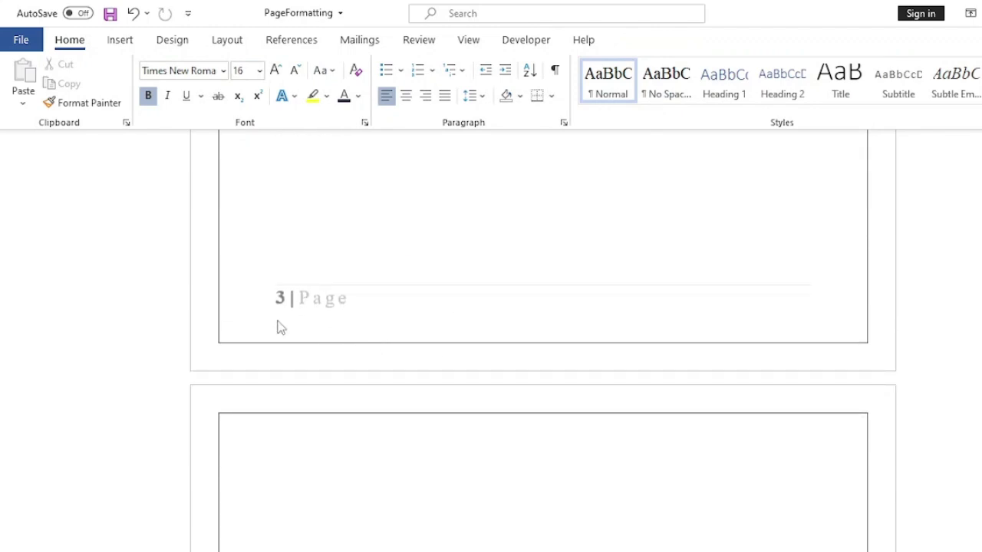
{"action": "scroll", "coordinate": [473, 357], "scroll_direction": "up", "scroll_amount": 3}
{"action": "scroll", "coordinate": [563, 379], "scroll_direction": "up", "scroll_amount": 1}
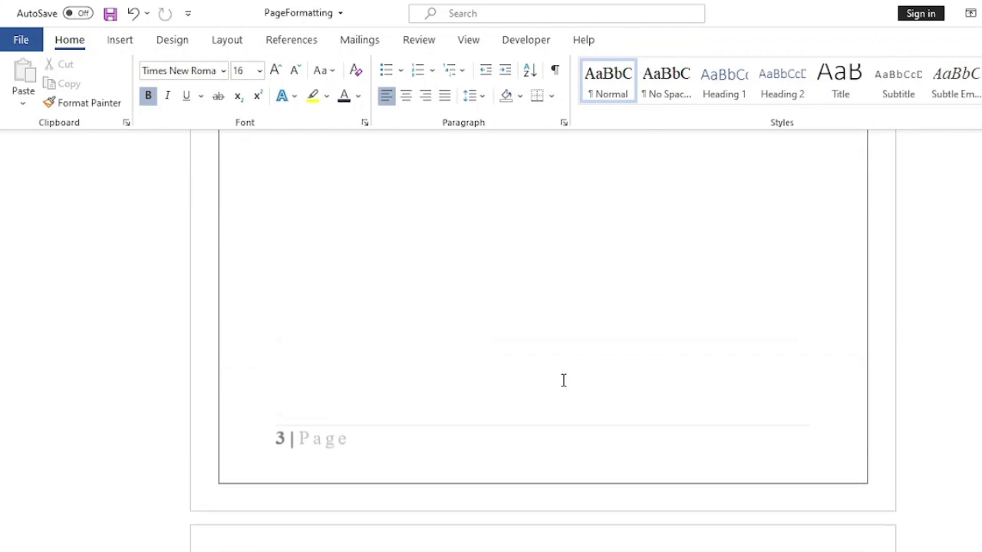
{"action": "scroll", "coordinate": [563, 381], "scroll_direction": "up", "scroll_amount": 2}
{"action": "key", "text": "Page_Up"}
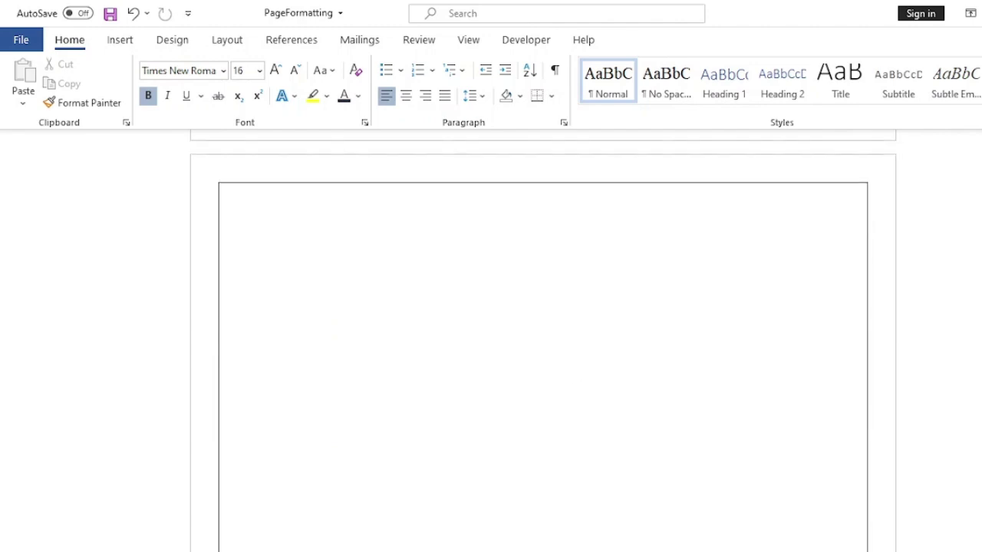
{"action": "key", "text": "Page_Up"}
{"action": "key", "text": "Page_Up"}
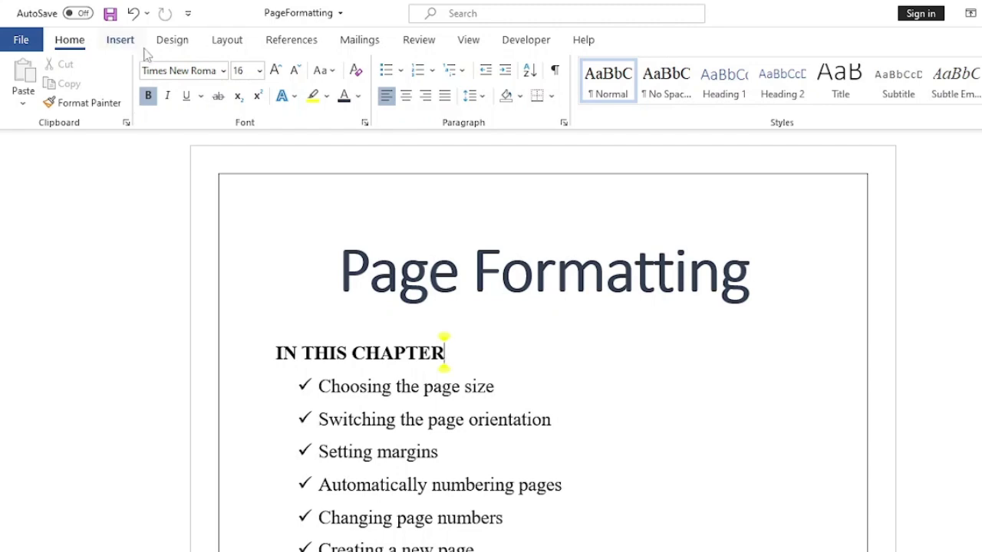
{"action": "scroll", "coordinate": [459, 510], "scroll_direction": "down", "scroll_amount": 1}
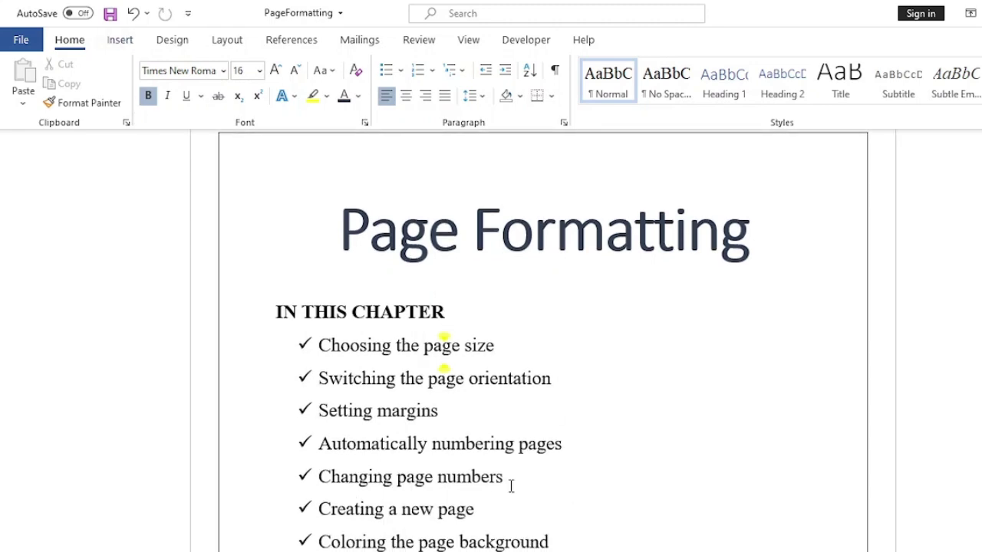
Format page numbers as lowercase Roman numerals (i, ii, iii) and check the footers
{"action": "left_click", "coordinate": [121, 40]}
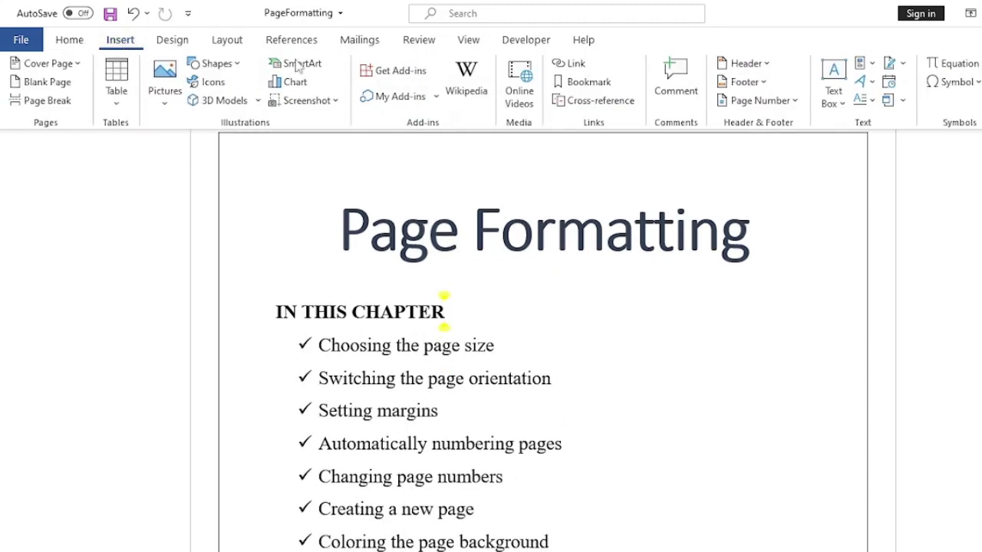
{"action": "left_click", "coordinate": [794, 101]}
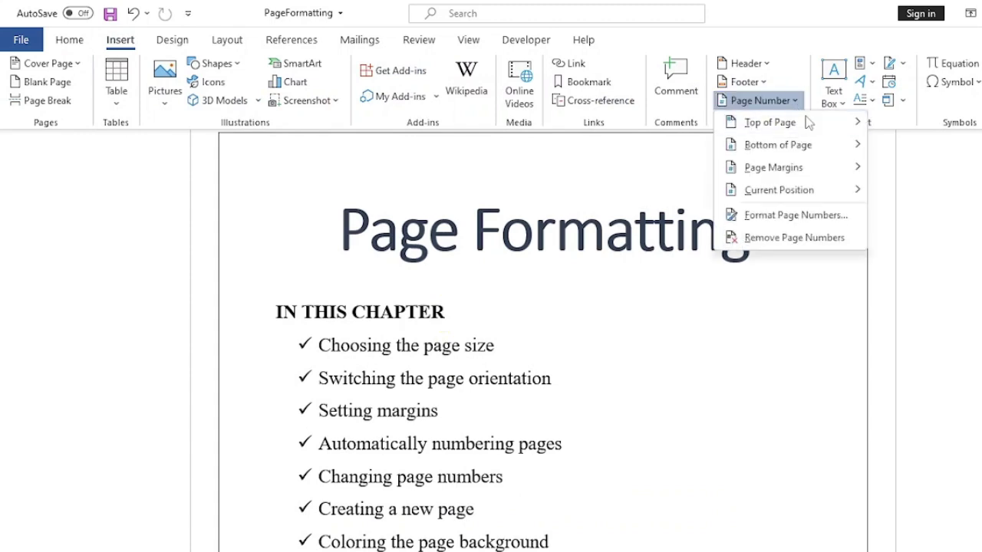
{"action": "left_click", "coordinate": [797, 216]}
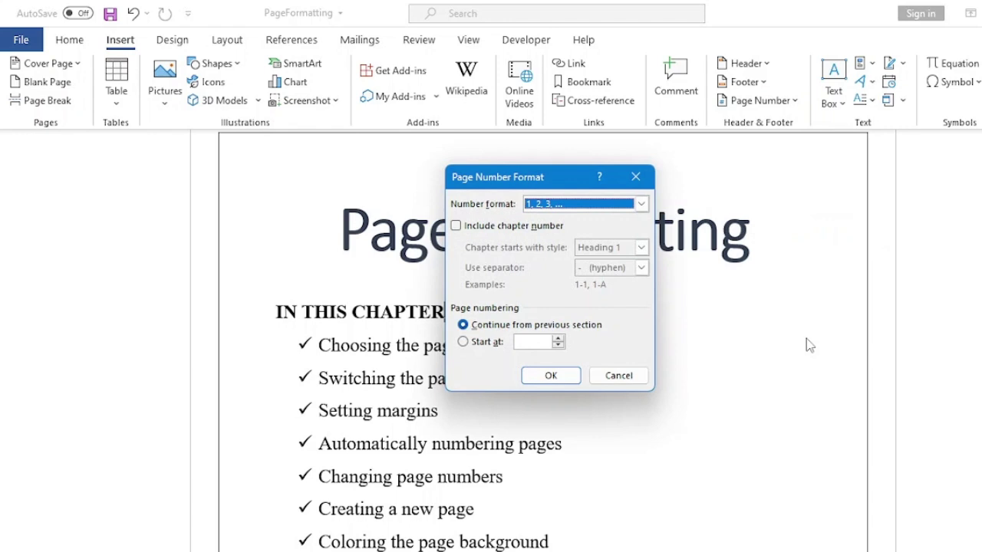
{"action": "left_click", "coordinate": [640, 205]}
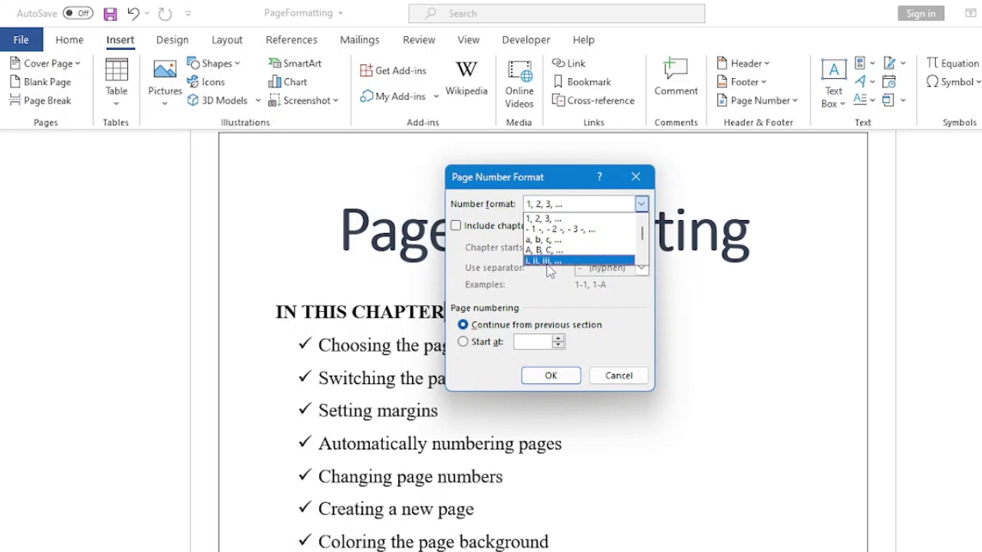
{"action": "left_click", "coordinate": [547, 262]}
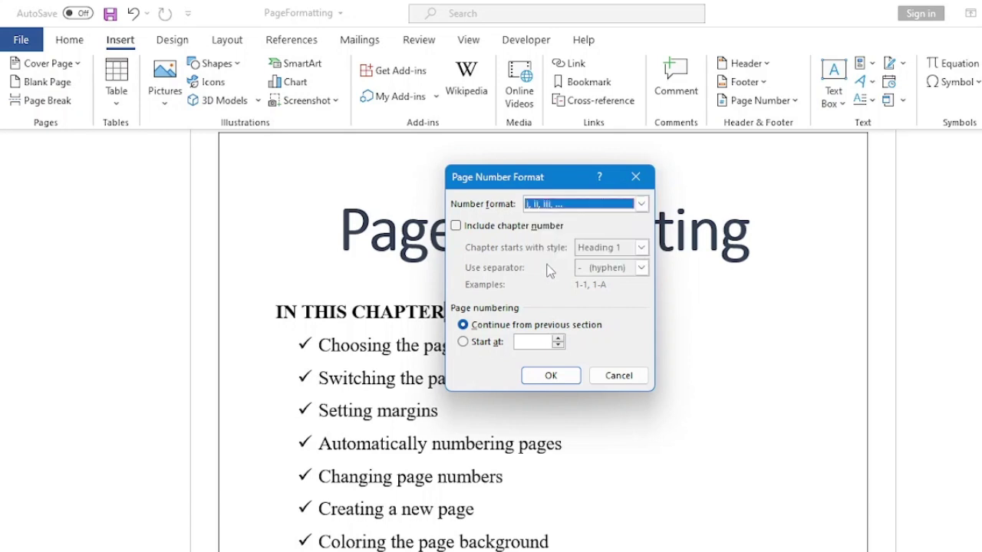
{"action": "left_click", "coordinate": [560, 377]}
{"action": "scroll", "coordinate": [702, 395], "scroll_direction": "down", "scroll_amount": 3}
{"action": "scroll", "coordinate": [713, 399], "scroll_direction": "down", "scroll_amount": 3}
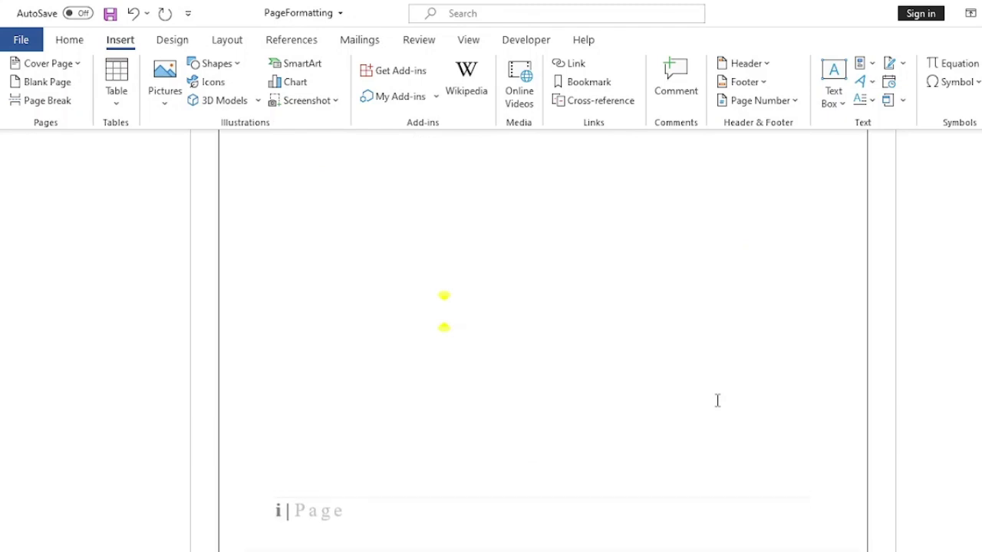
{"action": "scroll", "coordinate": [713, 399], "scroll_direction": "down", "scroll_amount": 2}
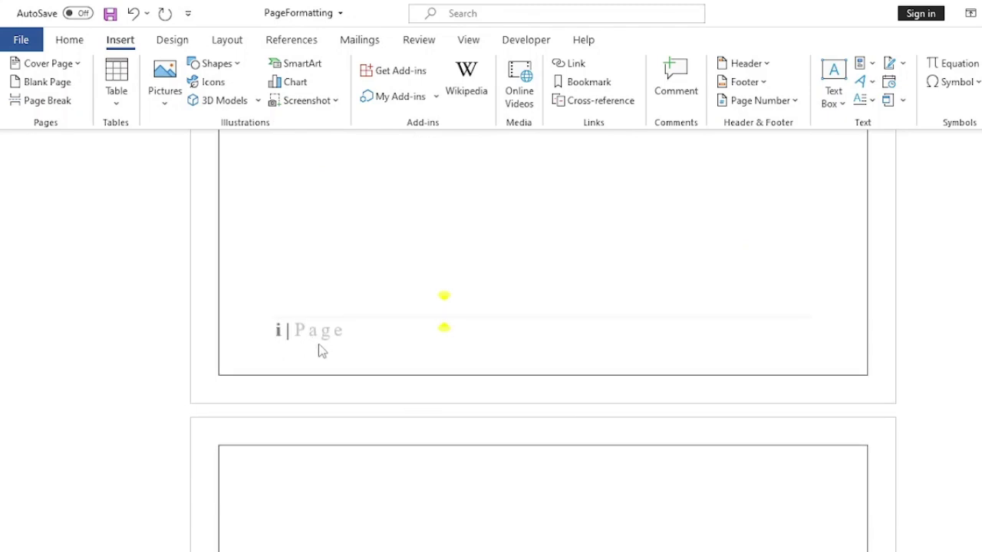
{"action": "scroll", "coordinate": [322, 350], "scroll_direction": "down", "scroll_amount": 2}
{"action": "scroll", "coordinate": [307, 347], "scroll_direction": "down", "scroll_amount": 3}
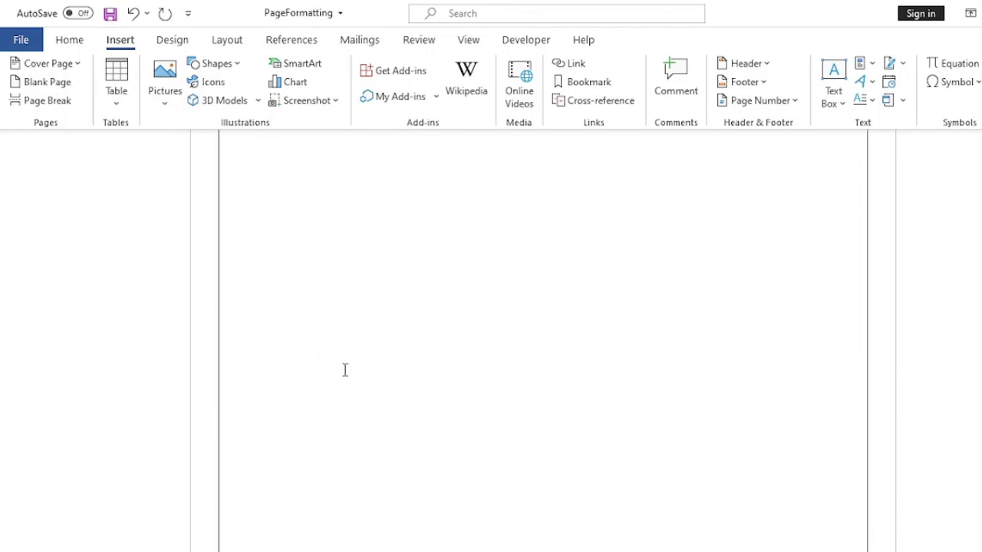
{"action": "scroll", "coordinate": [345, 369], "scroll_direction": "up", "scroll_amount": 3}
{"action": "scroll", "coordinate": [273, 304], "scroll_direction": "down", "scroll_amount": 1}
{"action": "scroll", "coordinate": [350, 294], "scroll_direction": "up", "scroll_amount": 2}
{"action": "scroll", "coordinate": [350, 294], "scroll_direction": "up", "scroll_amount": 4}
Set the page number format back to 1, 2, 3 in Format Page Numbers
{"action": "left_click", "coordinate": [798, 106]}
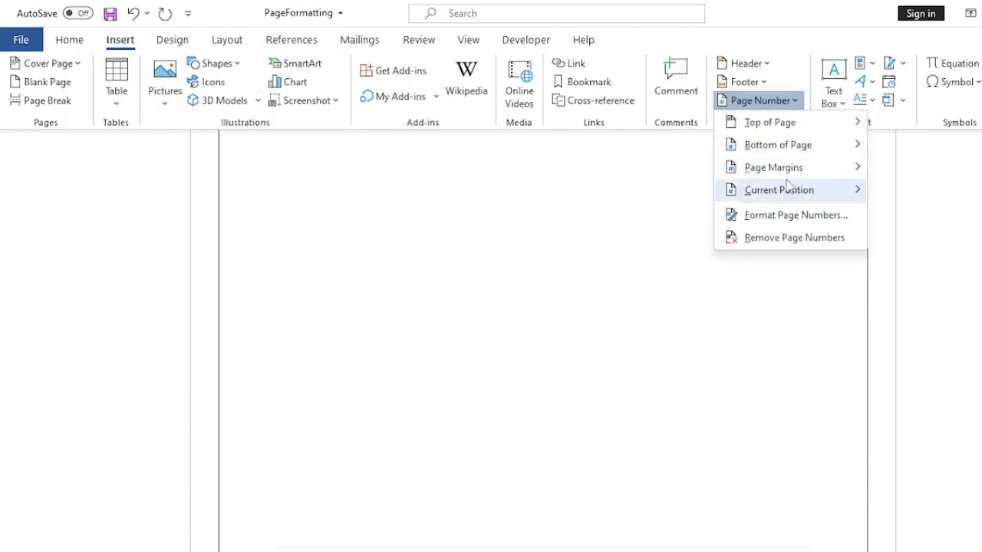
{"action": "left_click", "coordinate": [796, 218]}
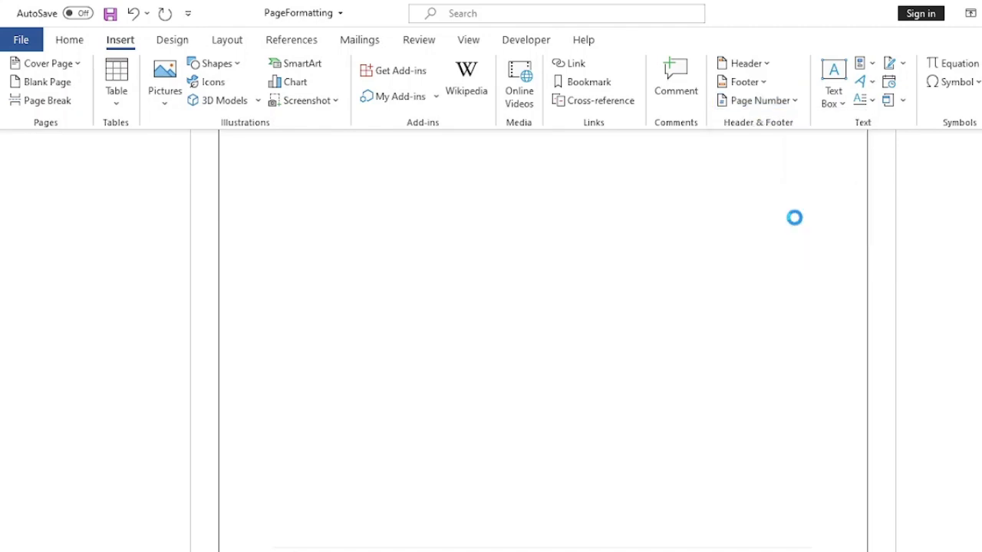
{"action": "left_click", "coordinate": [641, 205]}
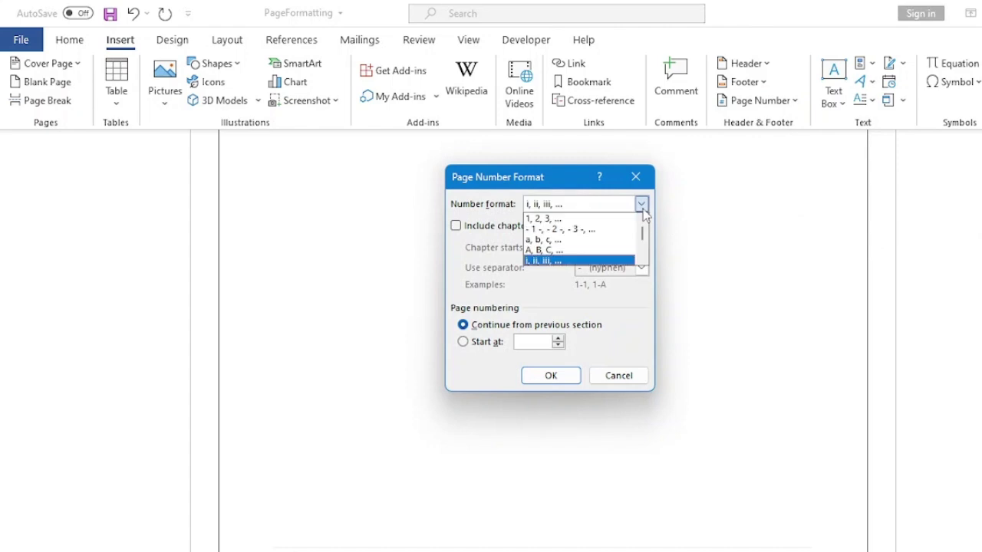
{"action": "left_click", "coordinate": [546, 219]}
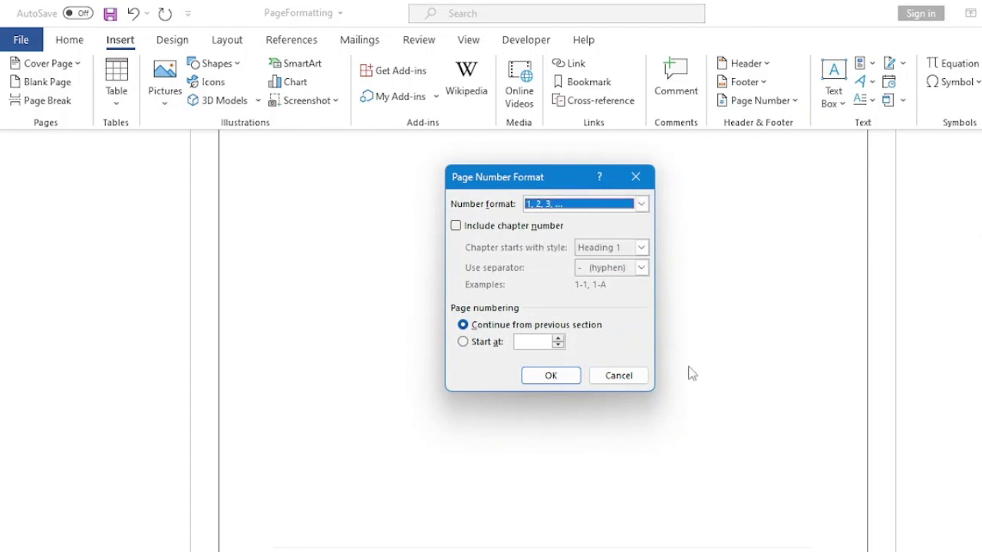
{"action": "left_click", "coordinate": [565, 377]}
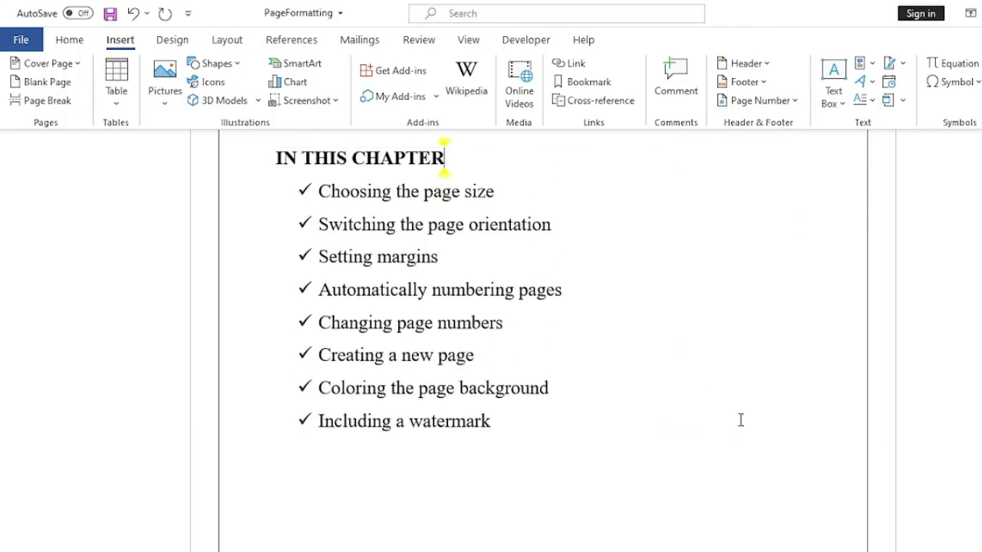
{"action": "scroll", "coordinate": [740, 420], "scroll_direction": "down", "scroll_amount": 3}
{"action": "scroll", "coordinate": [740, 420], "scroll_direction": "down", "scroll_amount": 4}
{"action": "scroll", "coordinate": [741, 419], "scroll_direction": "down", "scroll_amount": 4}
{"action": "scroll", "coordinate": [740, 419], "scroll_direction": "down", "scroll_amount": 3}
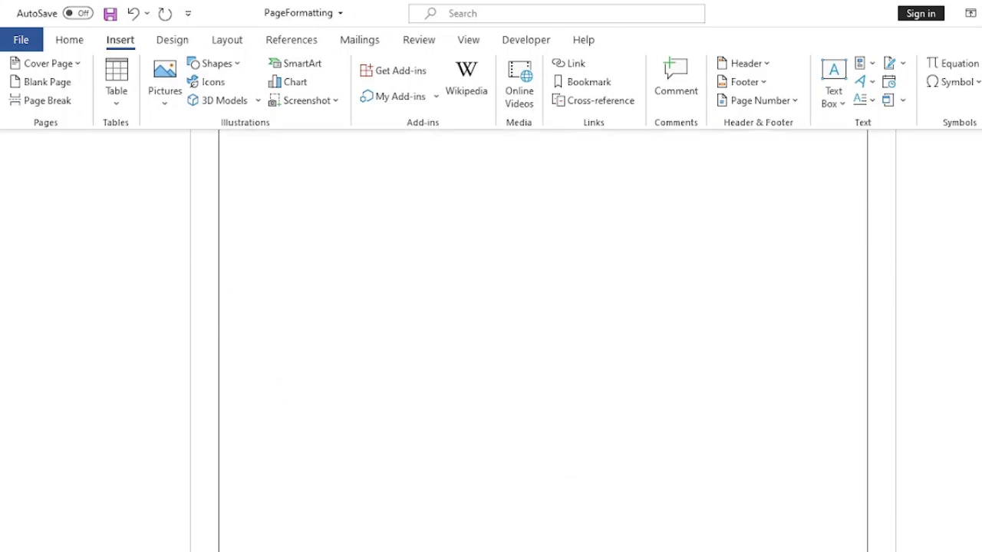
{"action": "scroll", "coordinate": [583, 445], "scroll_direction": "down", "scroll_amount": 3}
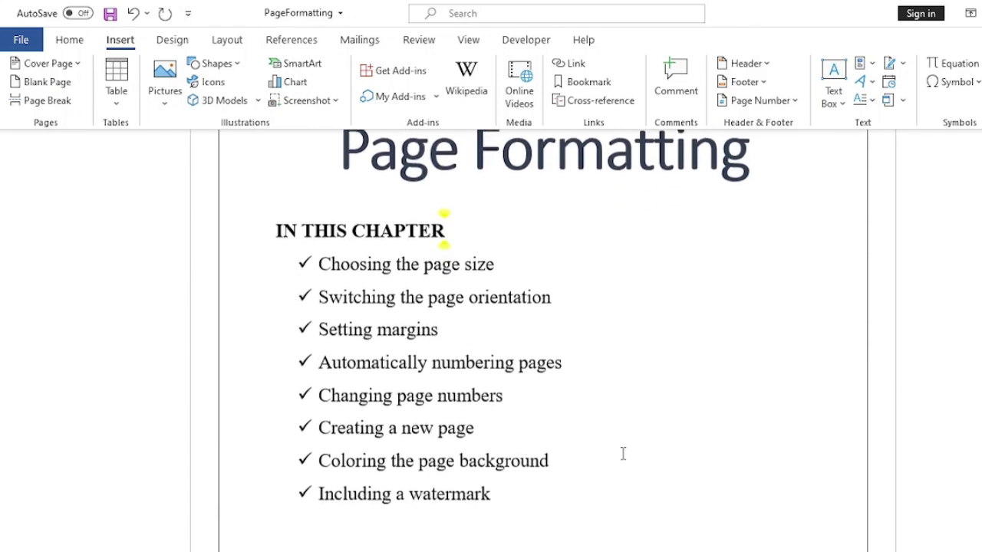
{"action": "scroll", "coordinate": [669, 454], "scroll_direction": "down", "scroll_amount": 2}
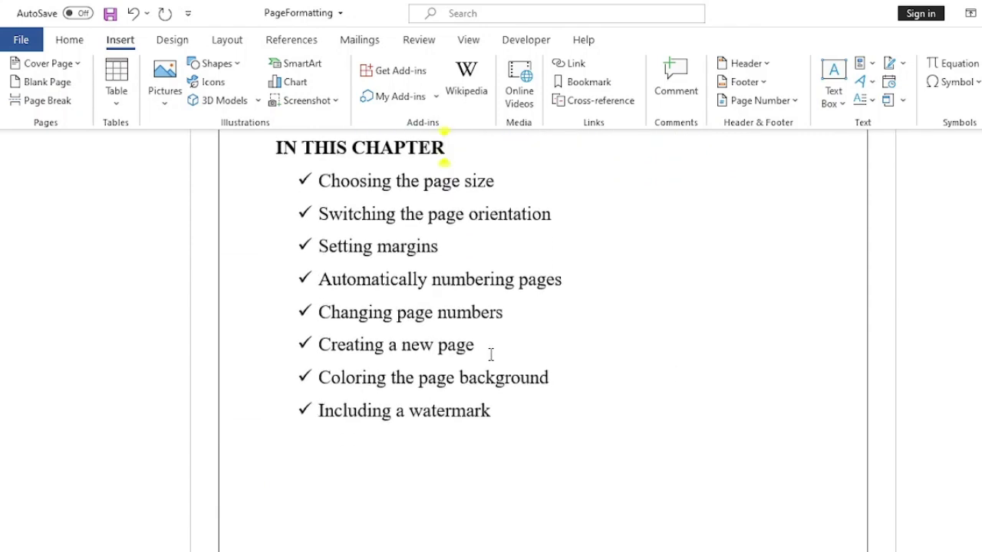
{"action": "scroll", "coordinate": [415, 398], "scroll_direction": "down", "scroll_amount": 3}
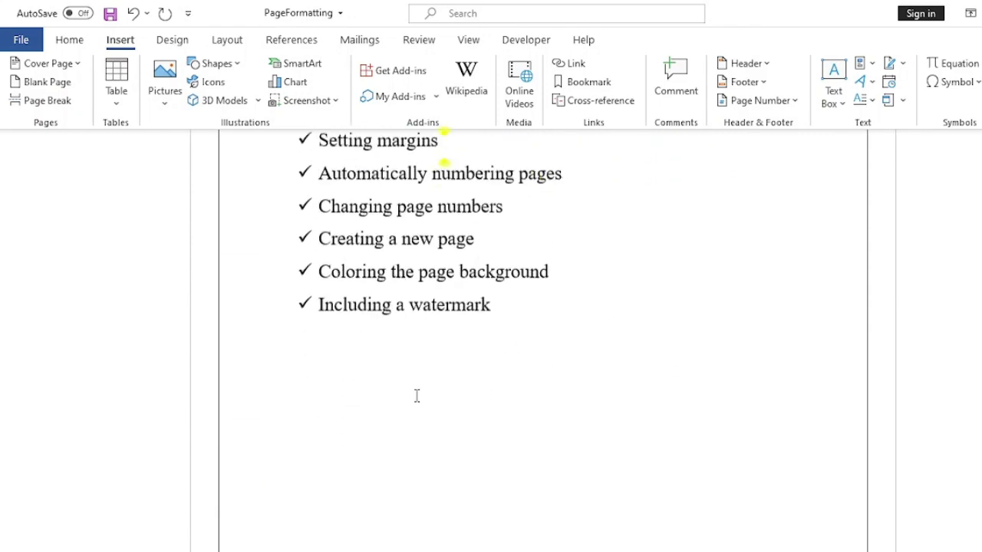
{"action": "scroll", "coordinate": [416, 397], "scroll_direction": "down", "scroll_amount": 5}
{"action": "scroll", "coordinate": [416, 397], "scroll_direction": "down", "scroll_amount": 5}
{"action": "scroll", "coordinate": [417, 394], "scroll_direction": "up", "scroll_amount": 3}
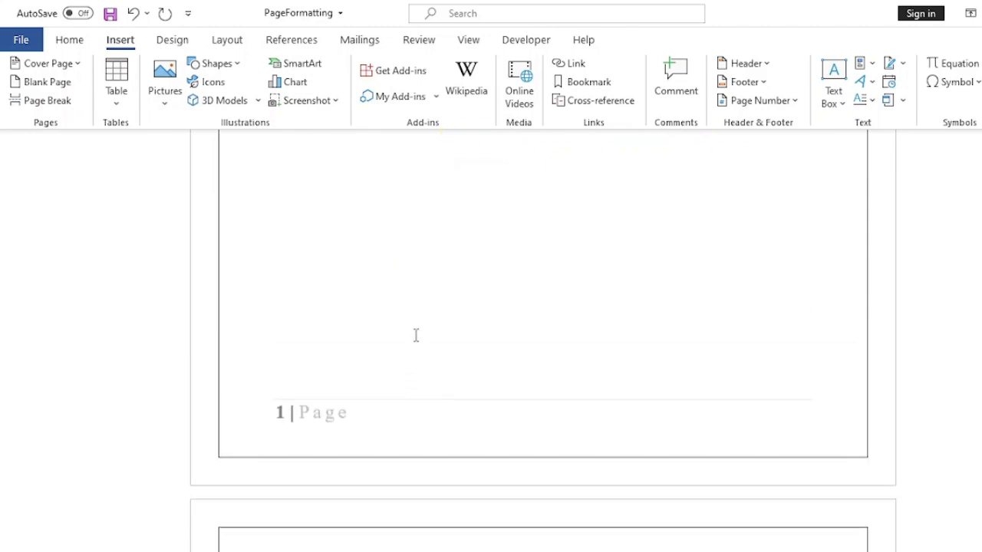
{"action": "scroll", "coordinate": [415, 329], "scroll_direction": "up", "scroll_amount": 2}
{"action": "scroll", "coordinate": [417, 324], "scroll_direction": "up", "scroll_amount": 5}
{"action": "scroll", "coordinate": [424, 326], "scroll_direction": "up", "scroll_amount": 5}
{"action": "scroll", "coordinate": [429, 338], "scroll_direction": "up", "scroll_amount": 2}
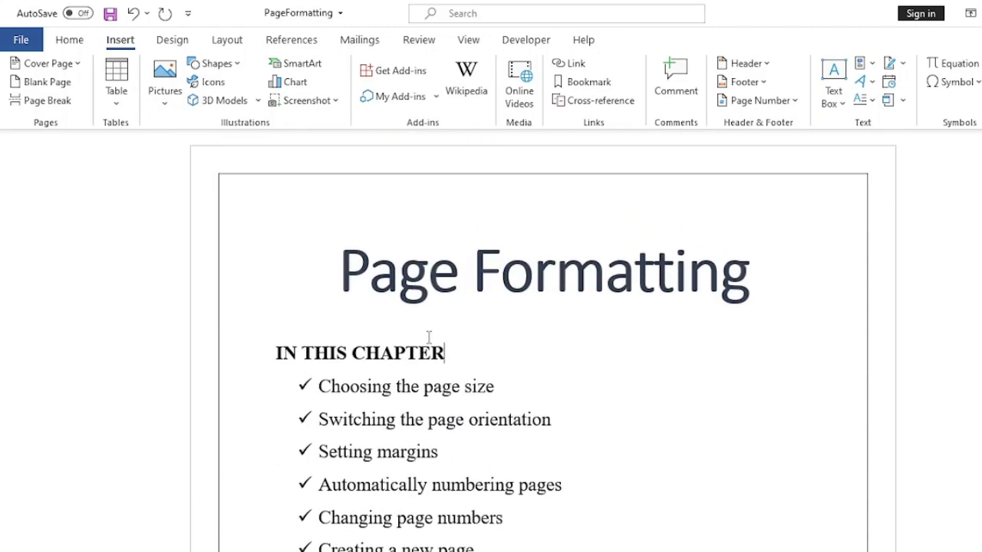
{"action": "scroll", "coordinate": [428, 338], "scroll_direction": "down", "scroll_amount": 3}
{"action": "scroll", "coordinate": [425, 345], "scroll_direction": "down", "scroll_amount": 4}
{"action": "scroll", "coordinate": [383, 375], "scroll_direction": "down", "scroll_amount": 4}
{"action": "scroll", "coordinate": [346, 406], "scroll_direction": "down", "scroll_amount": 6}
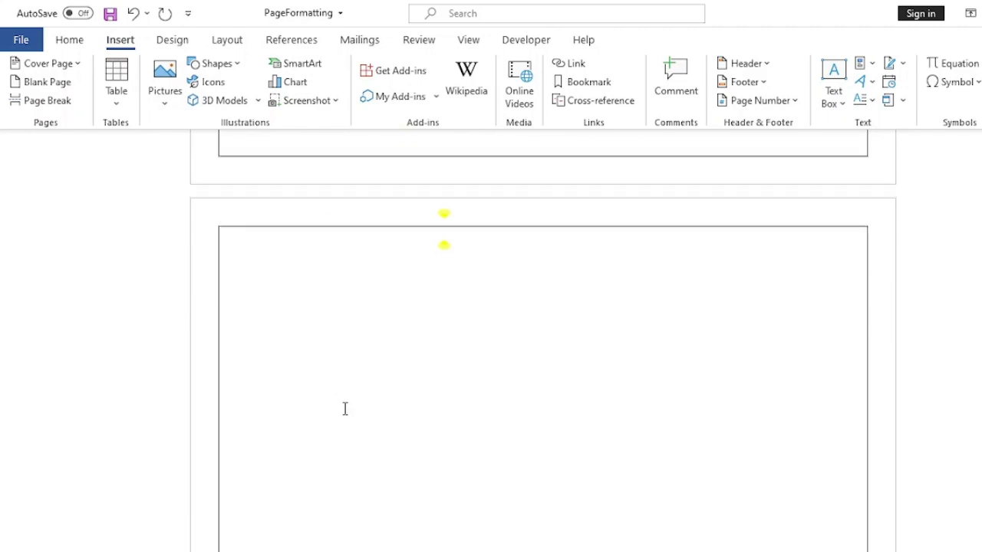
{"action": "scroll", "coordinate": [345, 408], "scroll_direction": "down", "scroll_amount": 3}
{"action": "scroll", "coordinate": [345, 409], "scroll_direction": "down", "scroll_amount": 5}
{"action": "scroll", "coordinate": [325, 429], "scroll_direction": "down", "scroll_amount": 1}
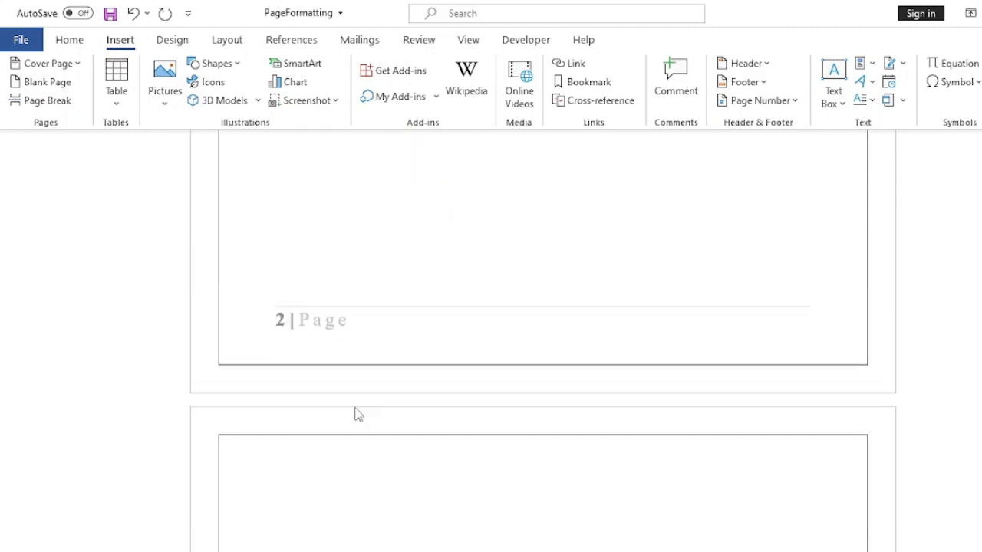
{"action": "scroll", "coordinate": [358, 412], "scroll_direction": "down", "scroll_amount": 4}
{"action": "scroll", "coordinate": [385, 357], "scroll_direction": "up", "scroll_amount": 5}
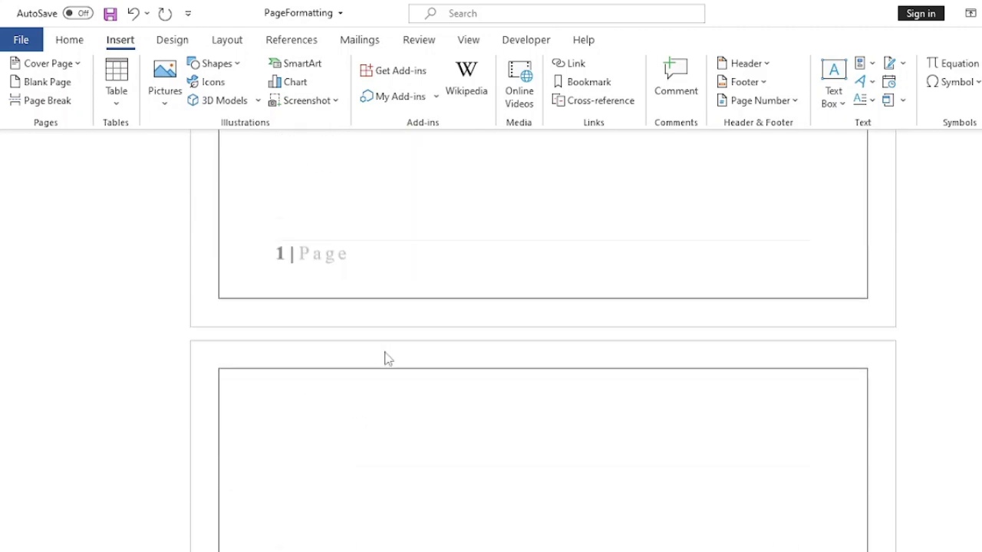
{"action": "scroll", "coordinate": [399, 401], "scroll_direction": "up", "scroll_amount": 1}
{"action": "scroll", "coordinate": [498, 387], "scroll_direction": "up", "scroll_amount": 4}
{"action": "scroll", "coordinate": [498, 387], "scroll_direction": "up", "scroll_amount": 3}
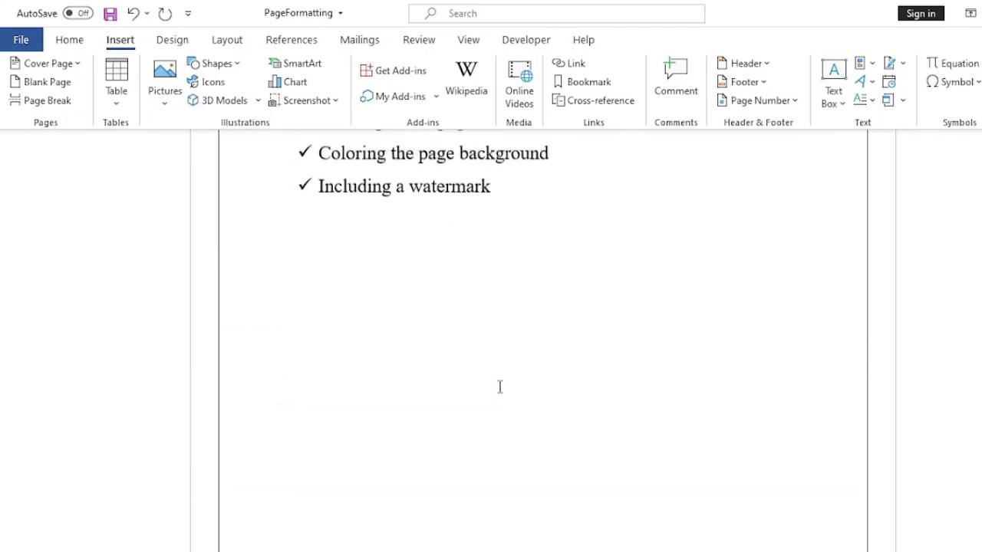
{"action": "scroll", "coordinate": [499, 388], "scroll_direction": "up", "scroll_amount": 2}
Add two empty lines and a Ctrl+Enter page break after the chapter list
{"action": "left_click", "coordinate": [490, 289]}
{"action": "key", "text": "Return"}
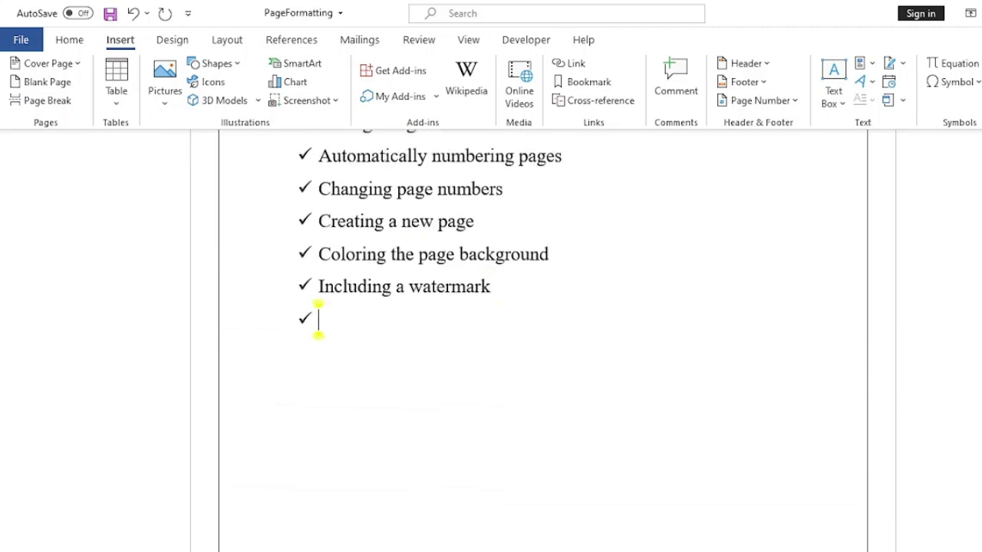
{"action": "key", "text": "Return"}
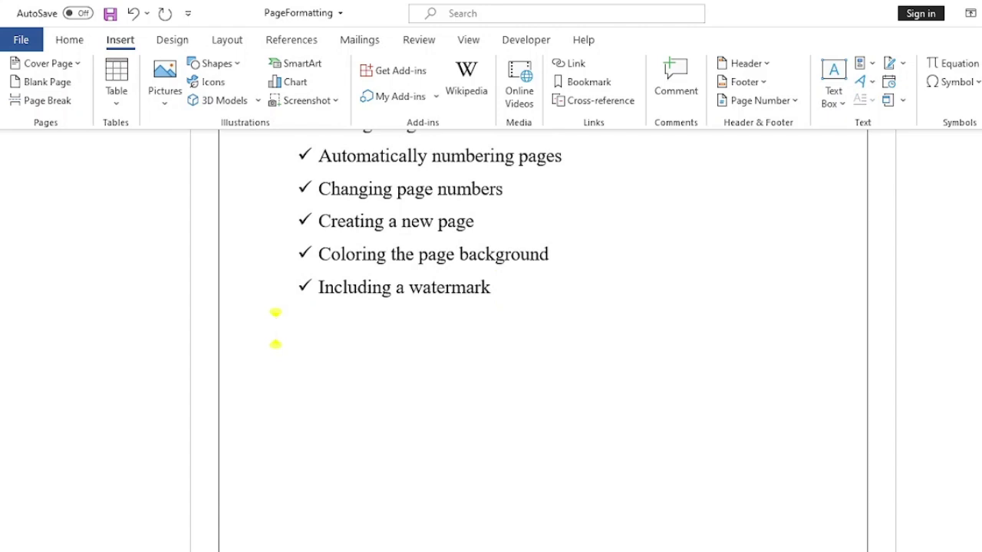
{"action": "key", "text": "ctrl+Return"}
{"action": "scroll", "coordinate": [530, 444], "scroll_direction": "down", "scroll_amount": 3}
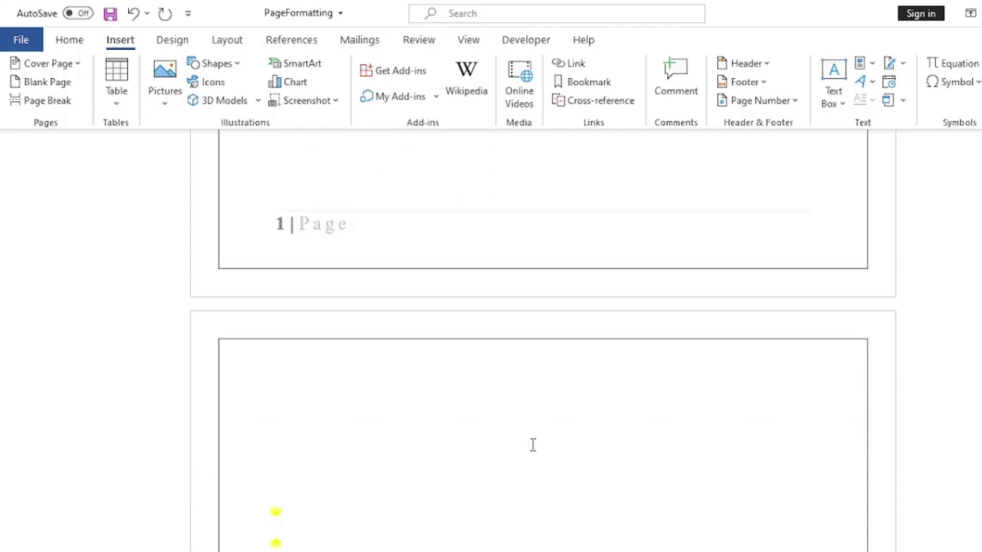
{"action": "scroll", "coordinate": [516, 439], "scroll_direction": "down", "scroll_amount": 3}
{"action": "scroll", "coordinate": [514, 436], "scroll_direction": "down", "scroll_amount": 2}
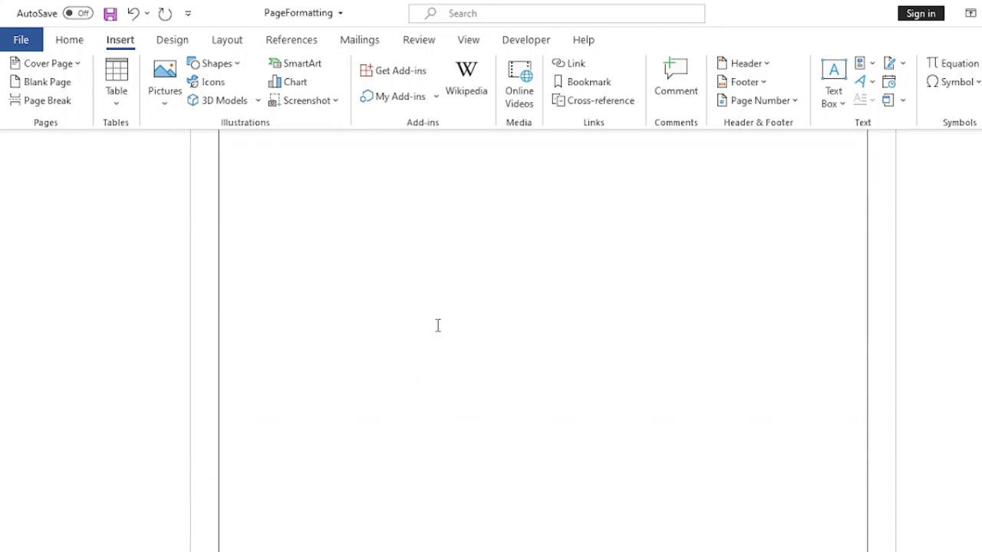
{"action": "scroll", "coordinate": [438, 325], "scroll_direction": "down", "scroll_amount": 2}
{"action": "scroll", "coordinate": [438, 325], "scroll_direction": "down", "scroll_amount": 3}
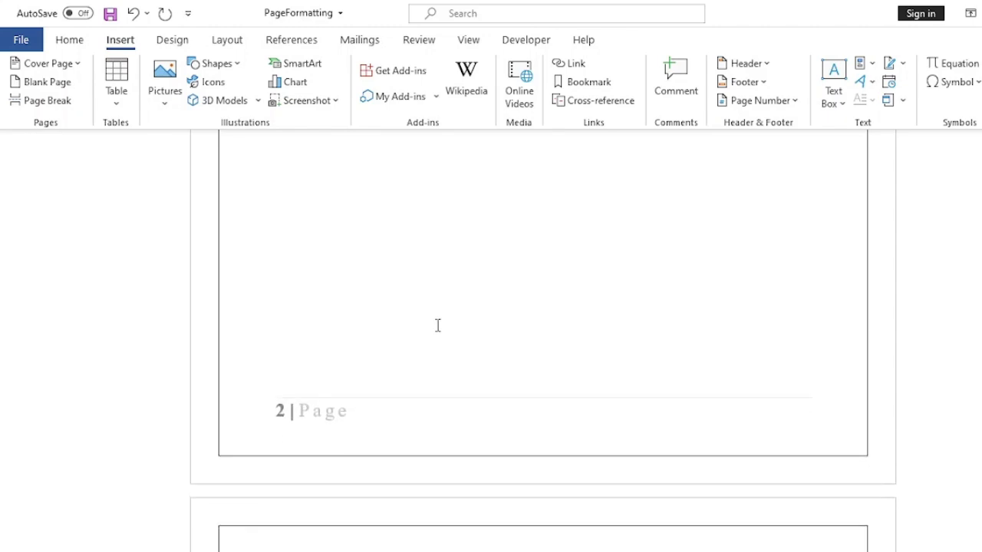
{"action": "scroll", "coordinate": [438, 325], "scroll_direction": "up", "scroll_amount": 3}
{"action": "scroll", "coordinate": [444, 325], "scroll_direction": "up", "scroll_amount": 2}
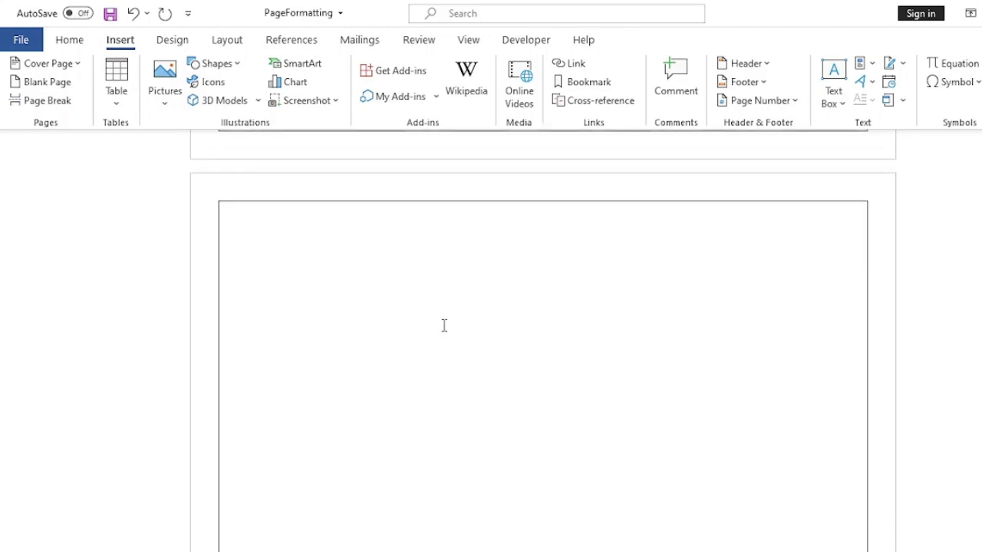
{"action": "scroll", "coordinate": [442, 324], "scroll_direction": "up", "scroll_amount": 3}
{"action": "scroll", "coordinate": [357, 322], "scroll_direction": "down", "scroll_amount": 3}
{"action": "scroll", "coordinate": [361, 338], "scroll_direction": "down", "scroll_amount": 2}
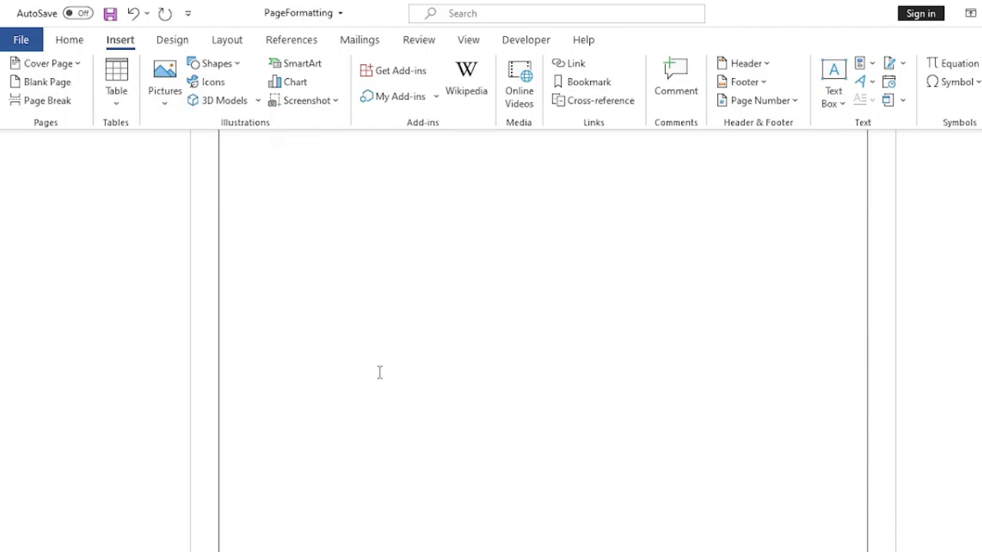
{"action": "scroll", "coordinate": [379, 372], "scroll_direction": "down", "scroll_amount": 3}
{"action": "scroll", "coordinate": [377, 382], "scroll_direction": "up", "scroll_amount": 3}
{"action": "scroll", "coordinate": [381, 378], "scroll_direction": "down", "scroll_amount": 3}
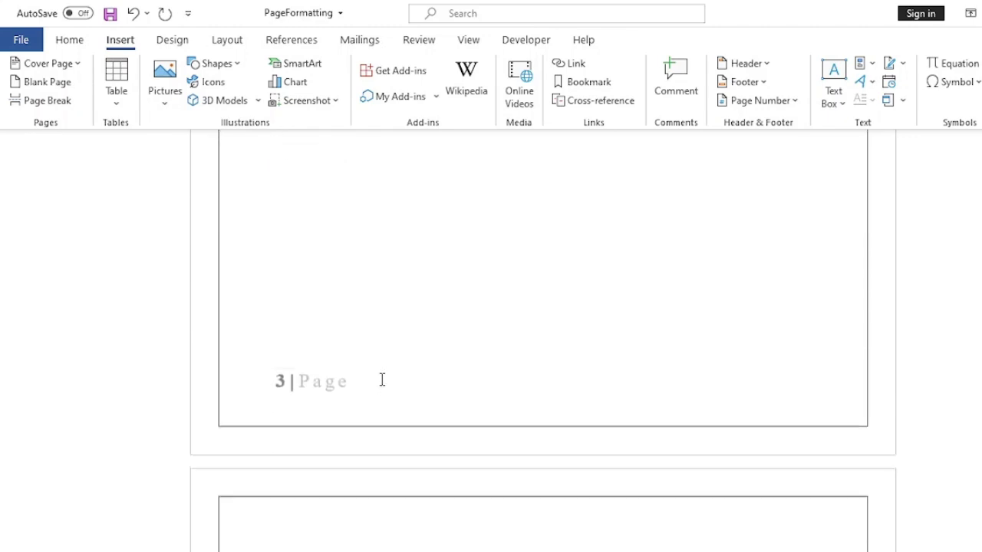
{"action": "scroll", "coordinate": [353, 366], "scroll_direction": "down", "scroll_amount": 3}
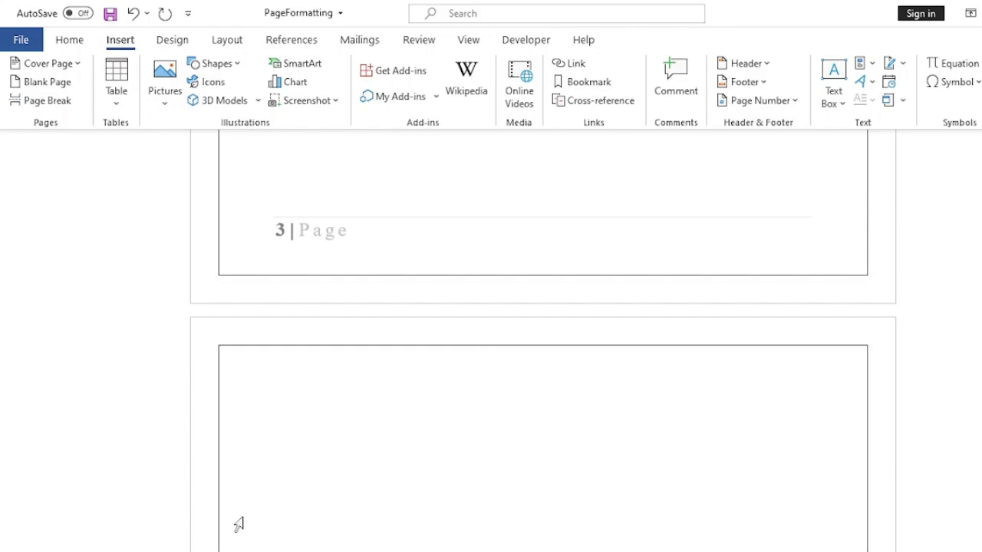
{"action": "scroll", "coordinate": [428, 480], "scroll_direction": "down", "scroll_amount": 3}
{"action": "scroll", "coordinate": [485, 475], "scroll_direction": "down", "scroll_amount": 5}
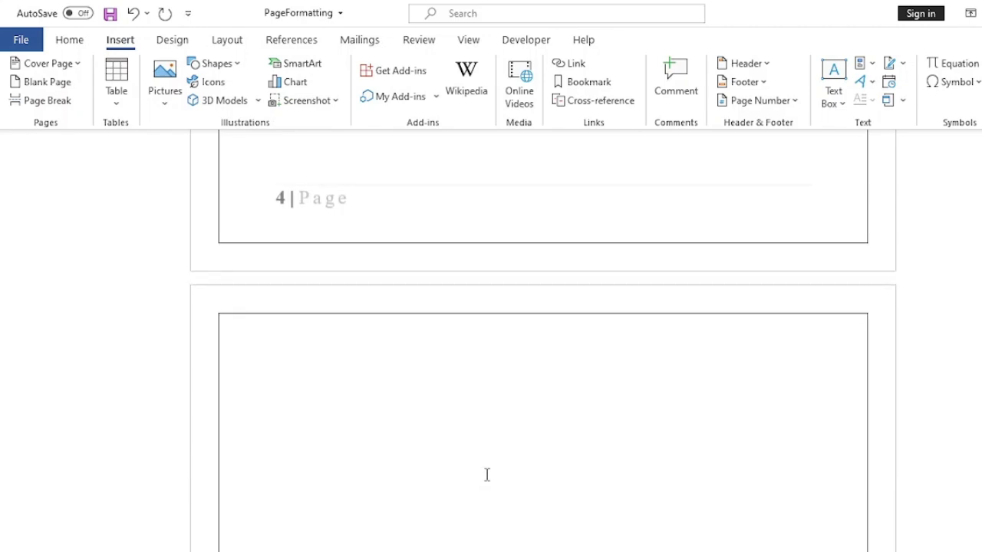
{"action": "scroll", "coordinate": [484, 483], "scroll_direction": "down", "scroll_amount": 2}
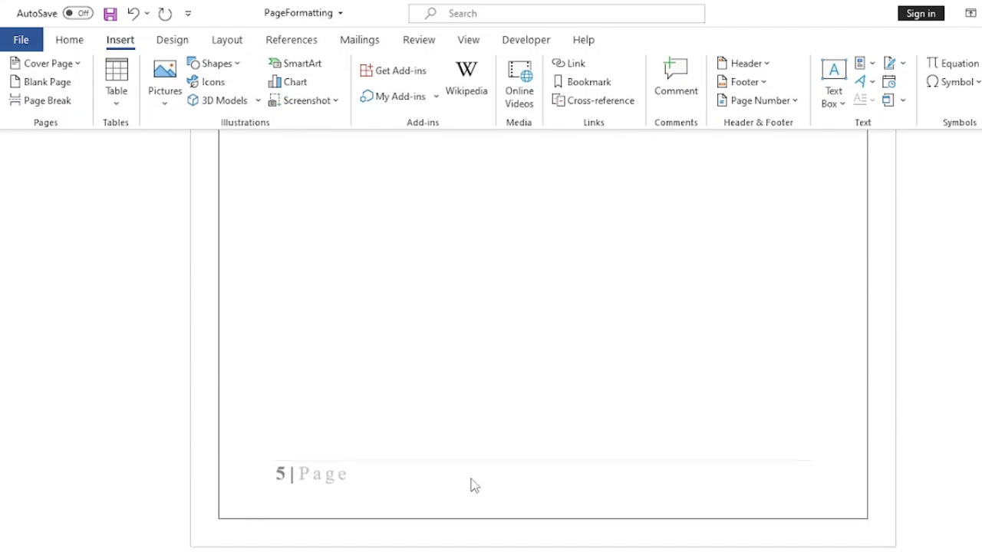
From the top of the document, insert a Blank Page after the chapter list
{"action": "key", "text": "ctrl+Home"}
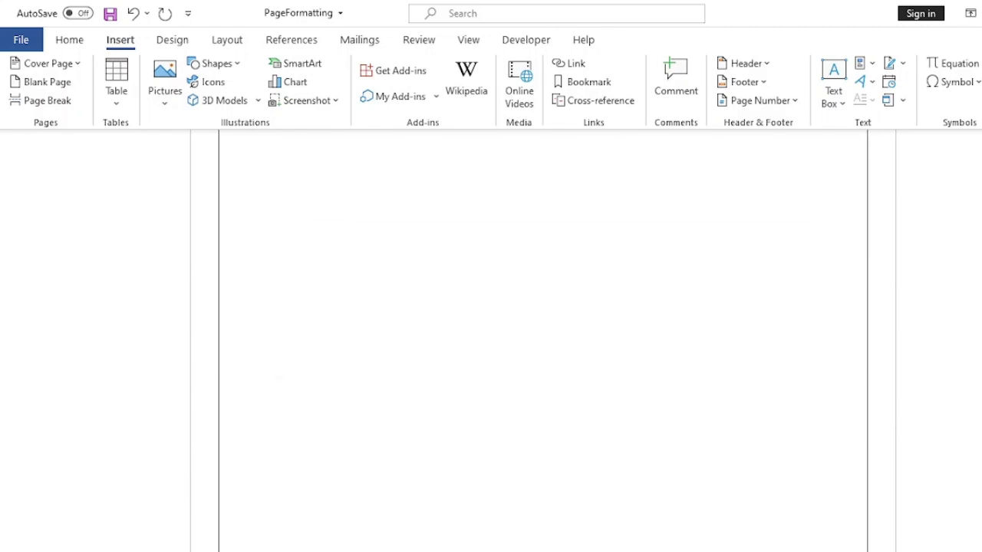
{"action": "scroll", "coordinate": [578, 489], "scroll_direction": "down", "scroll_amount": 5}
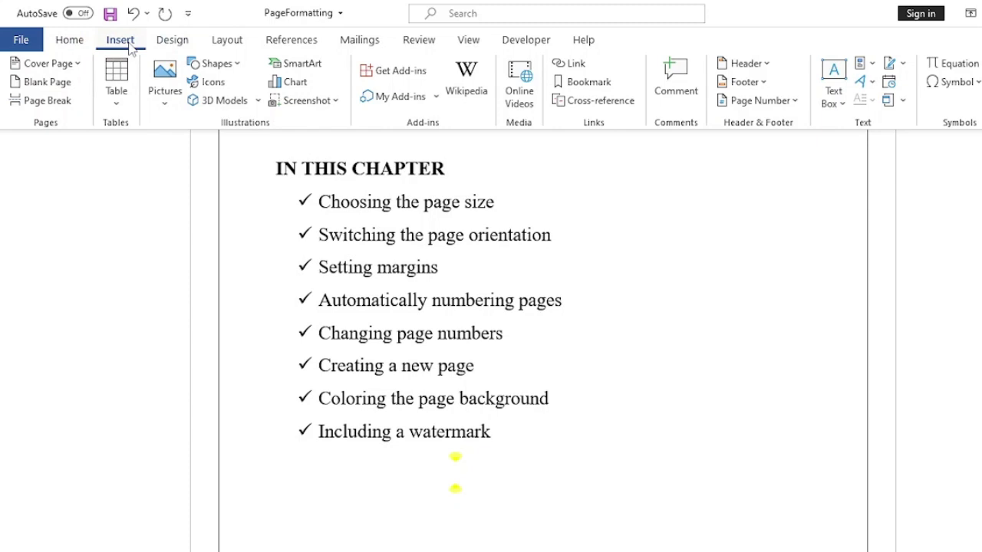
{"action": "left_click", "coordinate": [51, 84]}
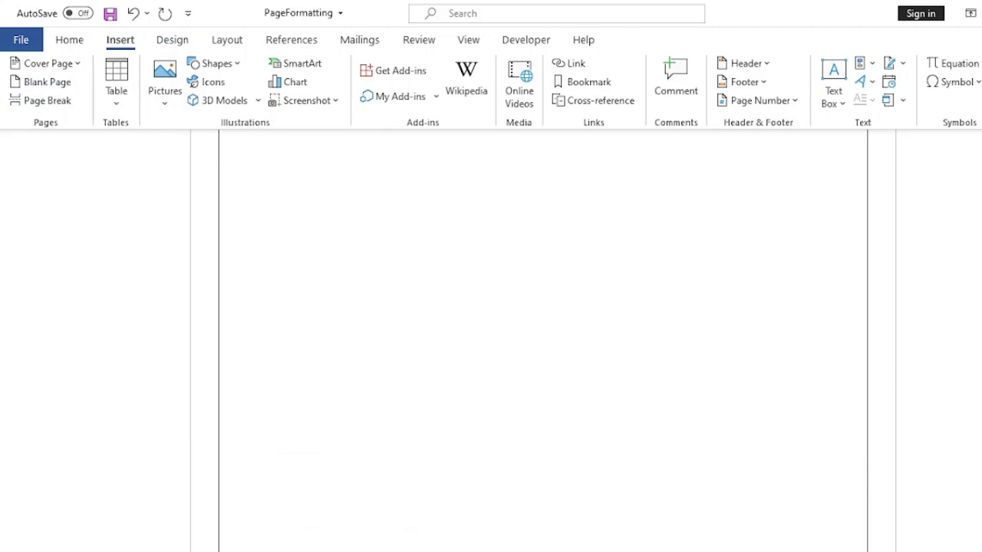
{"action": "scroll", "coordinate": [543, 341], "scroll_direction": "up", "scroll_amount": 10}
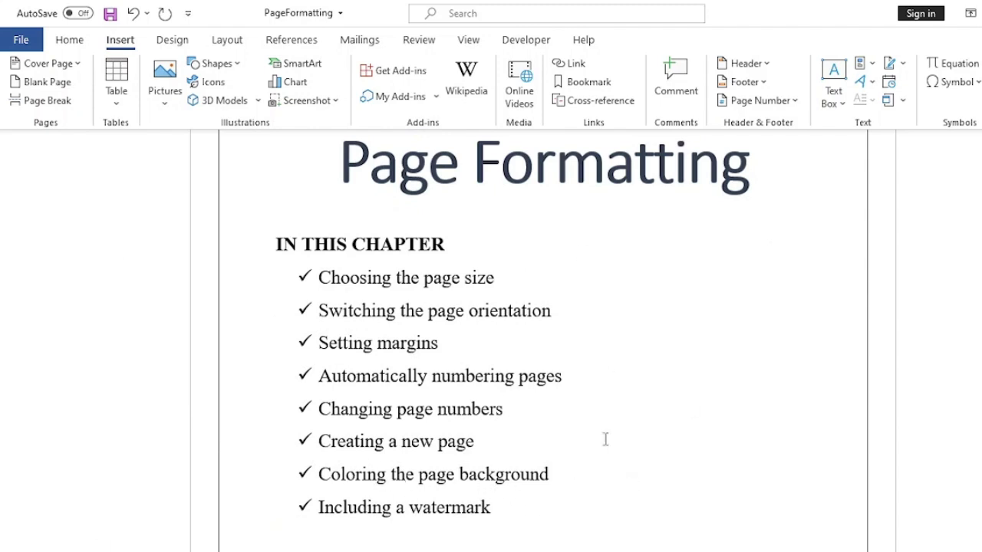
{"action": "scroll", "coordinate": [542, 414], "scroll_direction": "up", "scroll_amount": 3}
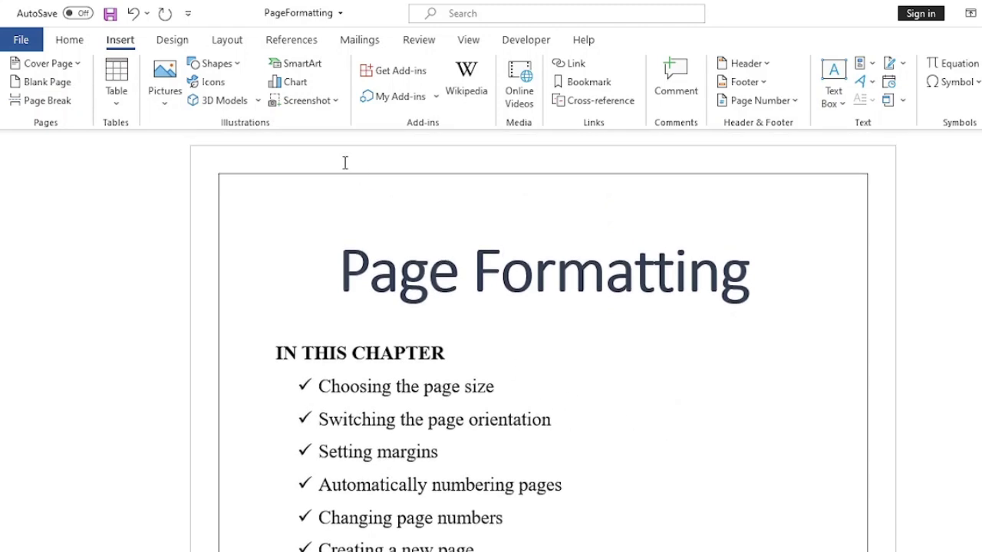
On the Design tab, preview Page Color's More Colors and Fill Effects dialogs, closing both unchanged
{"action": "left_click", "coordinate": [173, 41]}
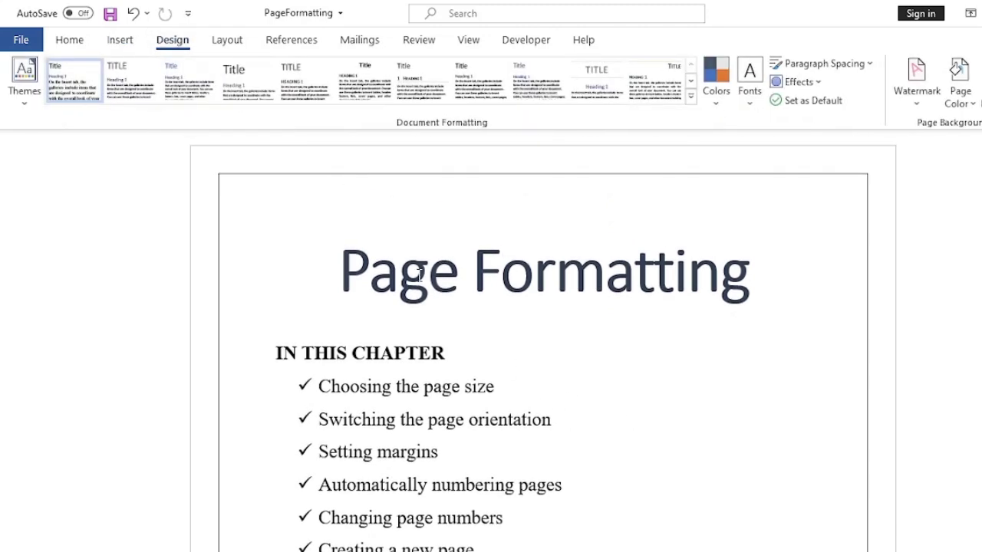
{"action": "left_click", "coordinate": [972, 112]}
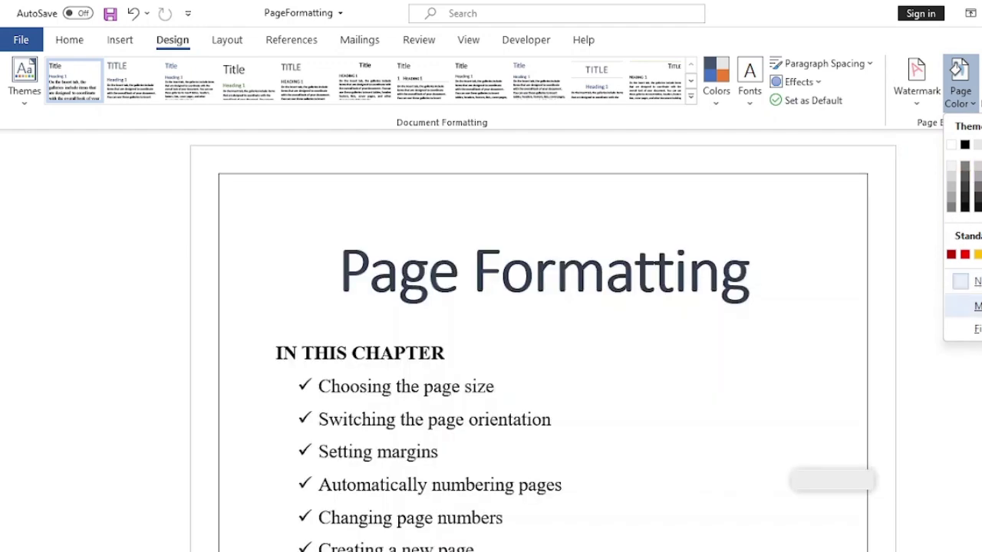
{"action": "left_click", "coordinate": [948, 307]}
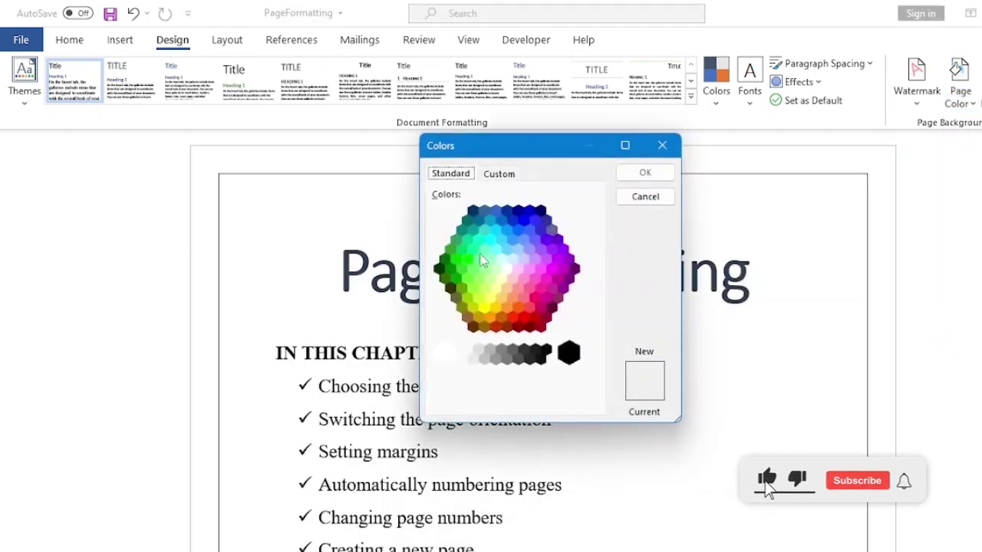
{"action": "left_click", "coordinate": [498, 177]}
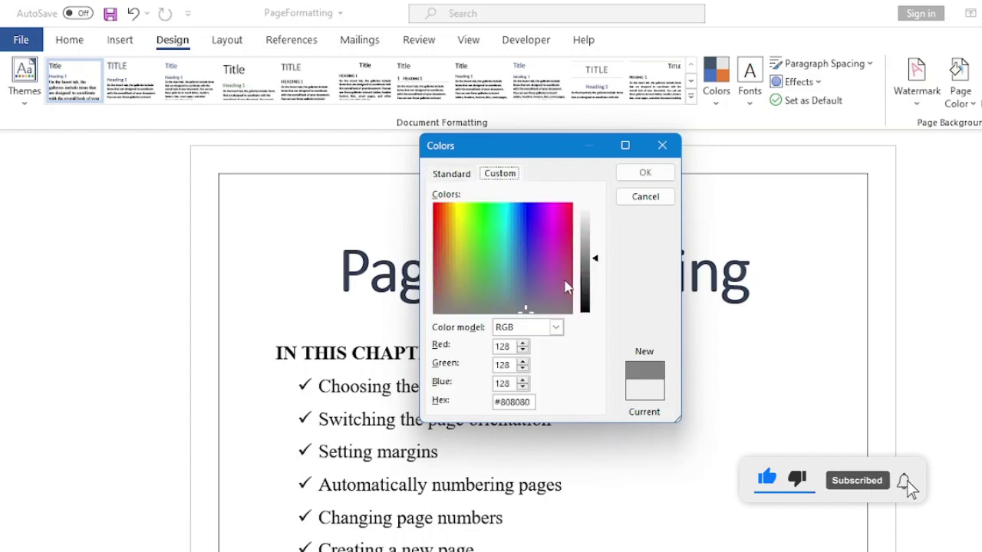
{"action": "left_click", "coordinate": [451, 175]}
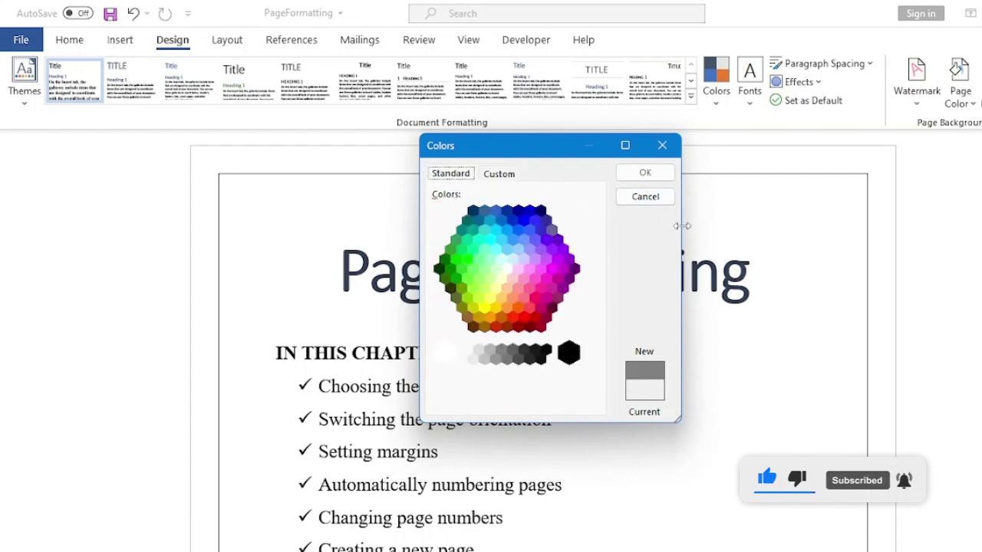
{"action": "left_click", "coordinate": [662, 145]}
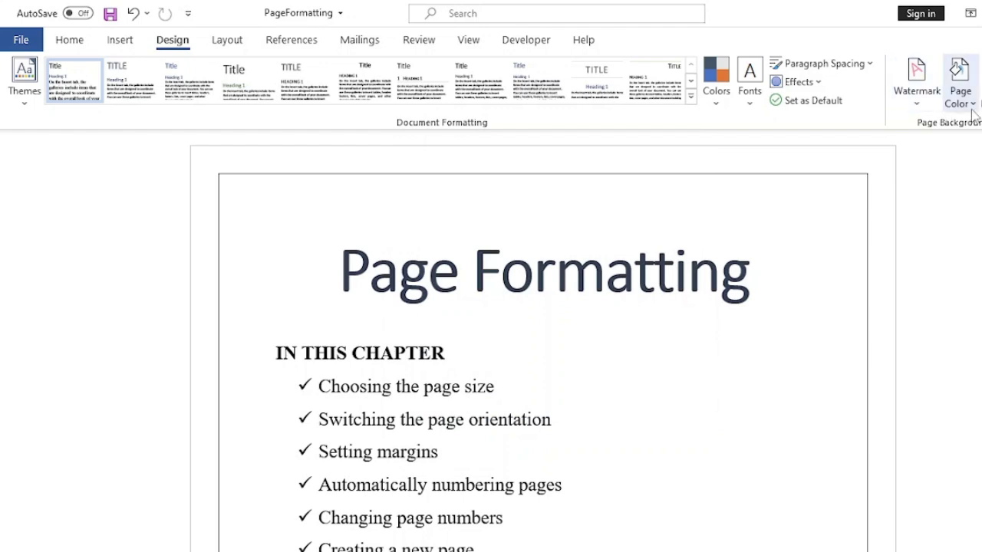
{"action": "left_click", "coordinate": [960, 84]}
{"action": "left_click", "coordinate": [977, 329]}
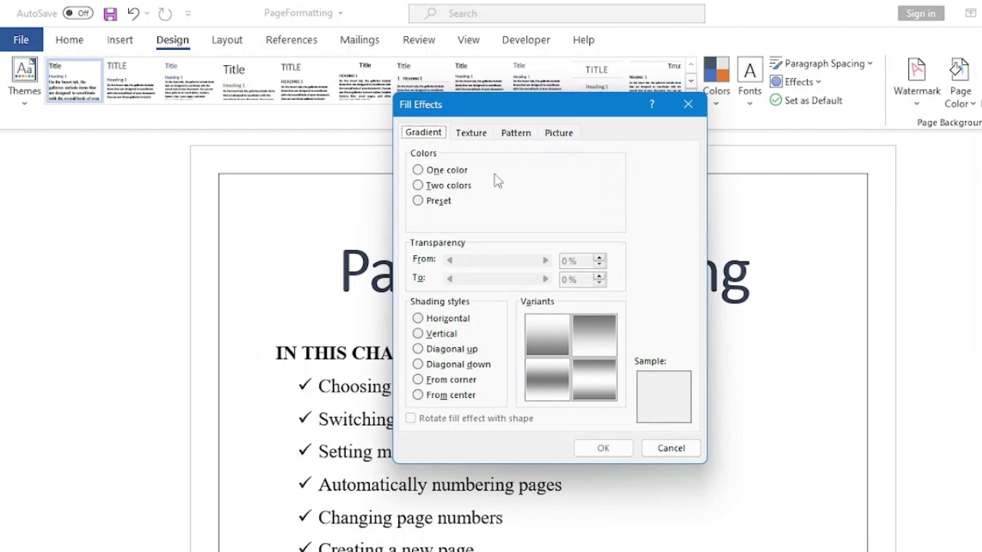
{"action": "left_click", "coordinate": [687, 104]}
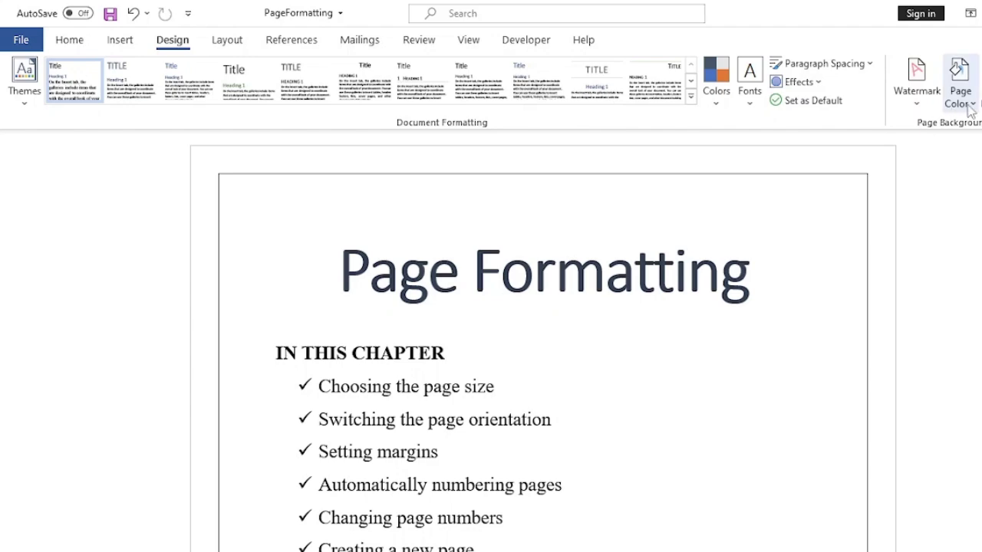
Colour the page background blue, then bring up Page Color > Fill Effects
{"action": "left_click", "coordinate": [960, 80]}
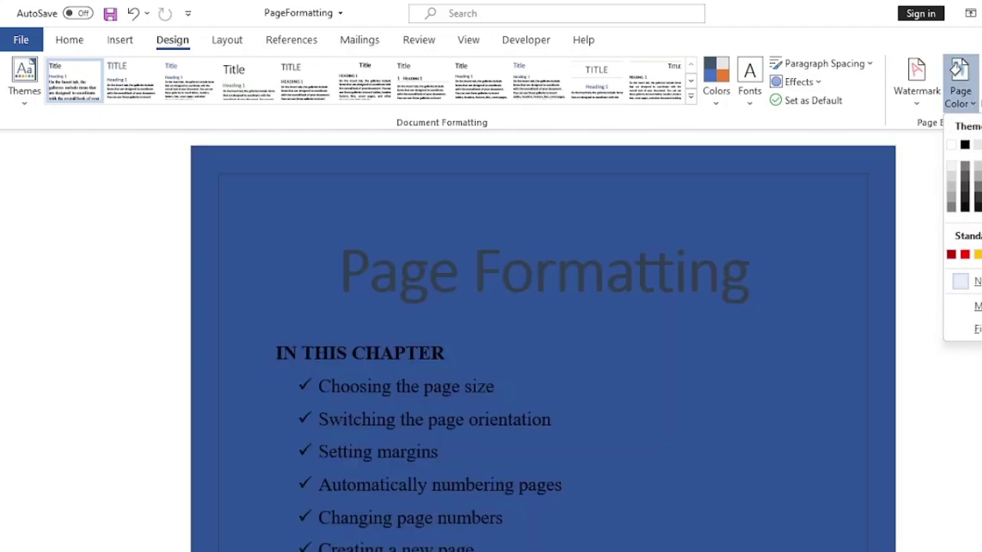
{"action": "left_click", "coordinate": [979, 192]}
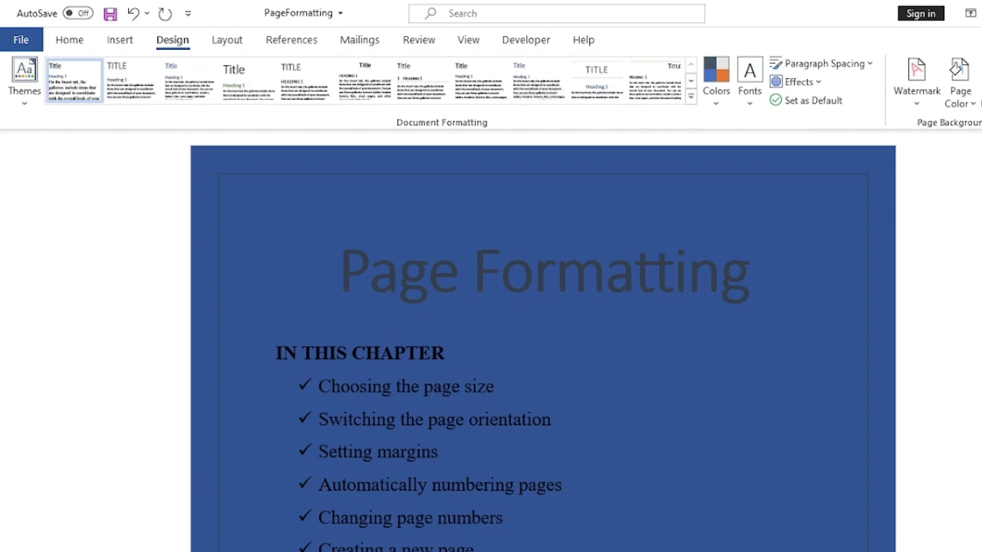
{"action": "left_click", "coordinate": [970, 101]}
{"action": "left_click", "coordinate": [974, 329]}
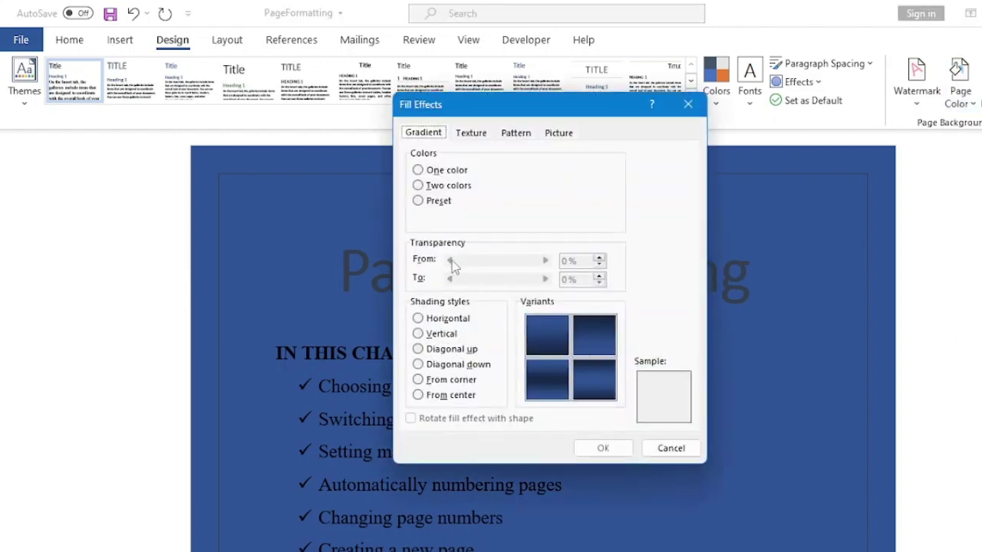
Apply a one-colour dark blue gradient, with the Dark/Light slider nudged six steps toward Light
{"action": "left_click", "coordinate": [418, 171]}
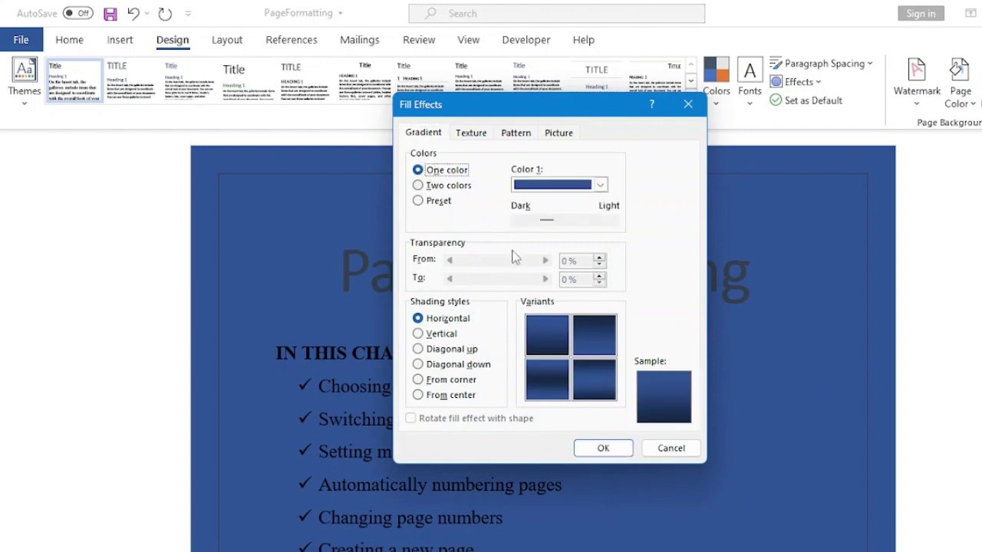
{"action": "left_click", "coordinate": [601, 185]}
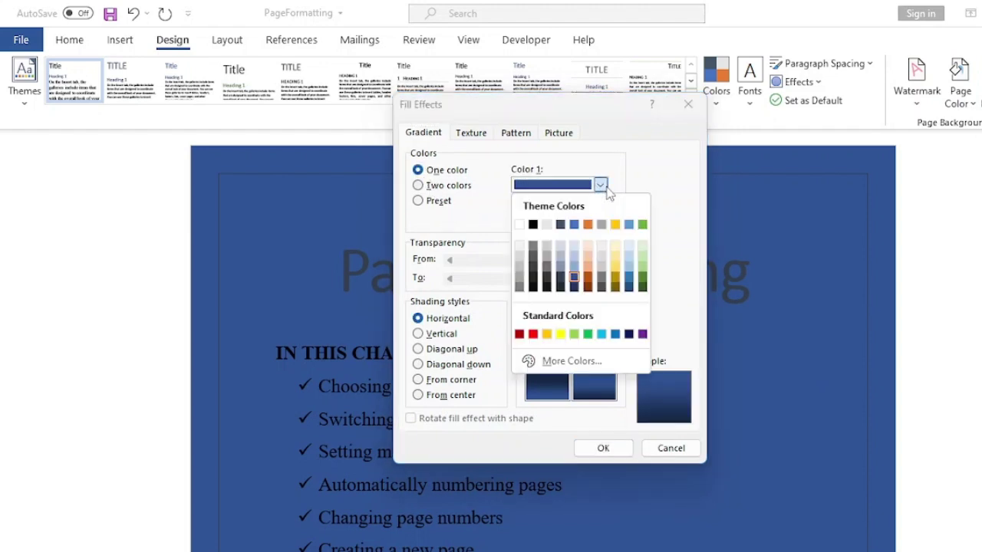
{"action": "left_click", "coordinate": [565, 219]}
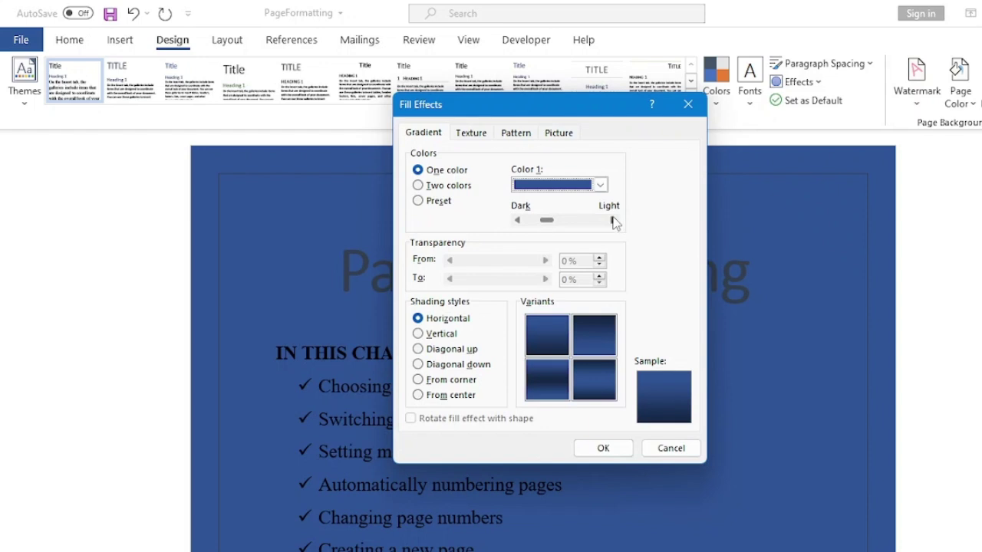
{"action": "left_click", "coordinate": [613, 221]}
{"action": "left_click", "coordinate": [613, 221]}
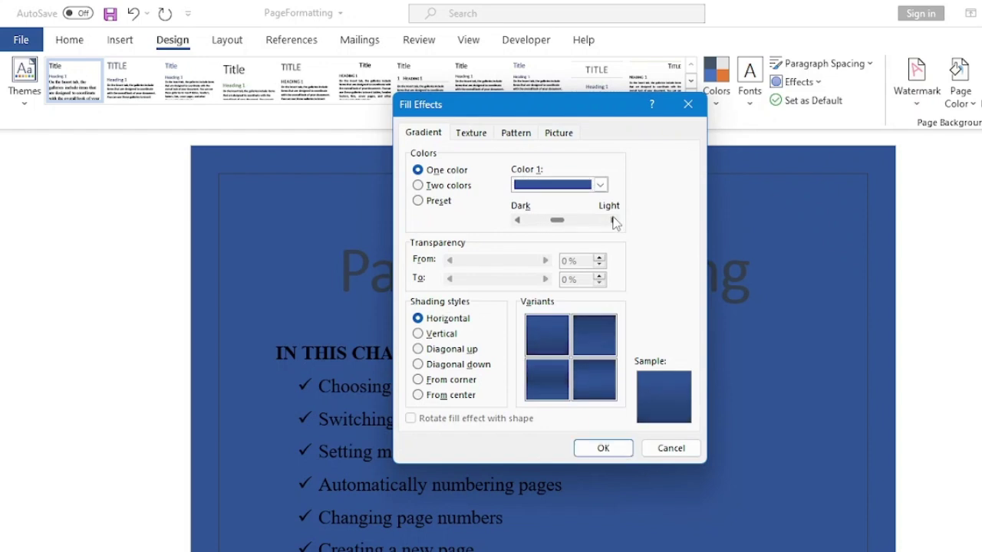
{"action": "left_click", "coordinate": [613, 221]}
{"action": "left_click", "coordinate": [614, 221]}
{"action": "left_click", "coordinate": [613, 221]}
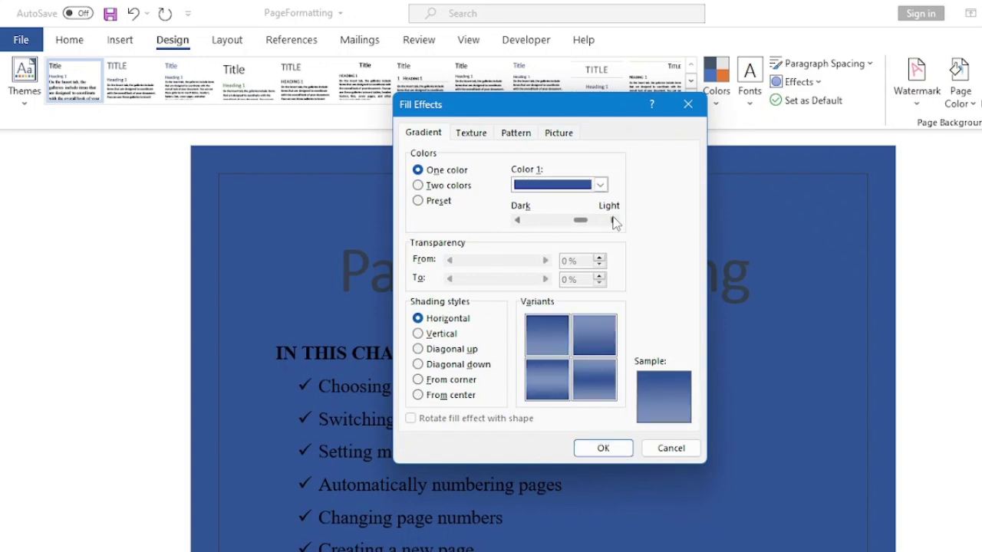
{"action": "left_click", "coordinate": [613, 221]}
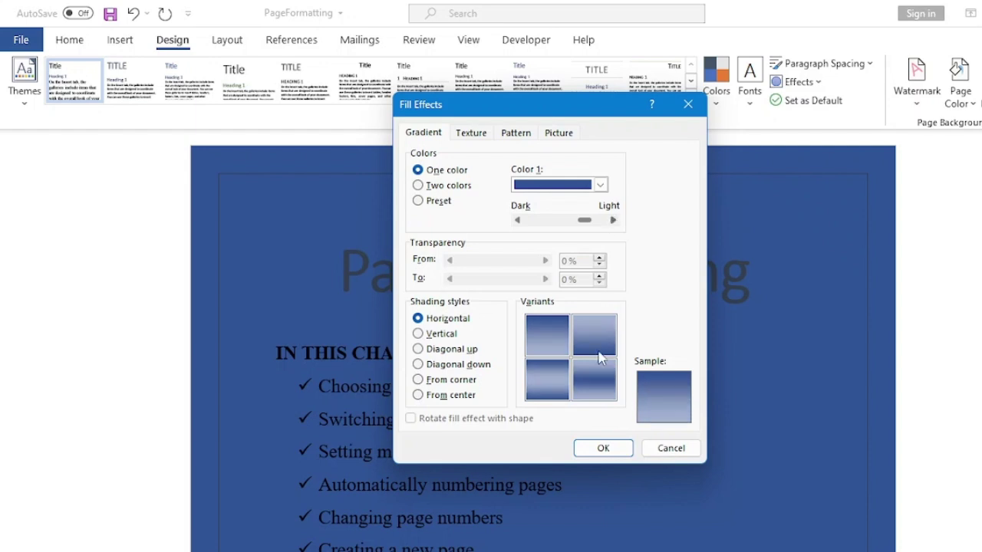
{"action": "left_click", "coordinate": [603, 449]}
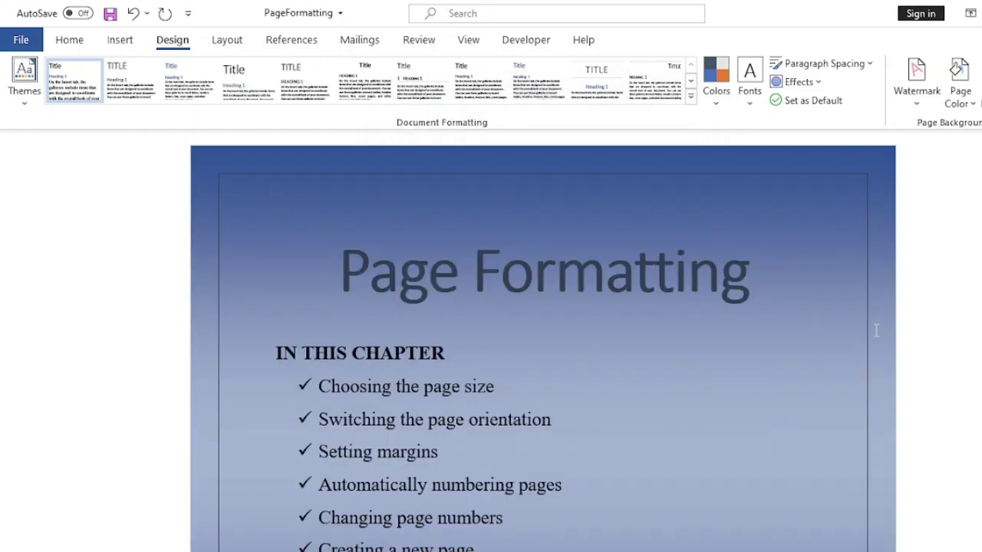
{"action": "scroll", "coordinate": [728, 384], "scroll_direction": "down", "scroll_amount": 2}
{"action": "scroll", "coordinate": [729, 383], "scroll_direction": "down", "scroll_amount": 2}
{"action": "scroll", "coordinate": [729, 384], "scroll_direction": "down", "scroll_amount": 3}
{"action": "scroll", "coordinate": [728, 383], "scroll_direction": "down", "scroll_amount": 3}
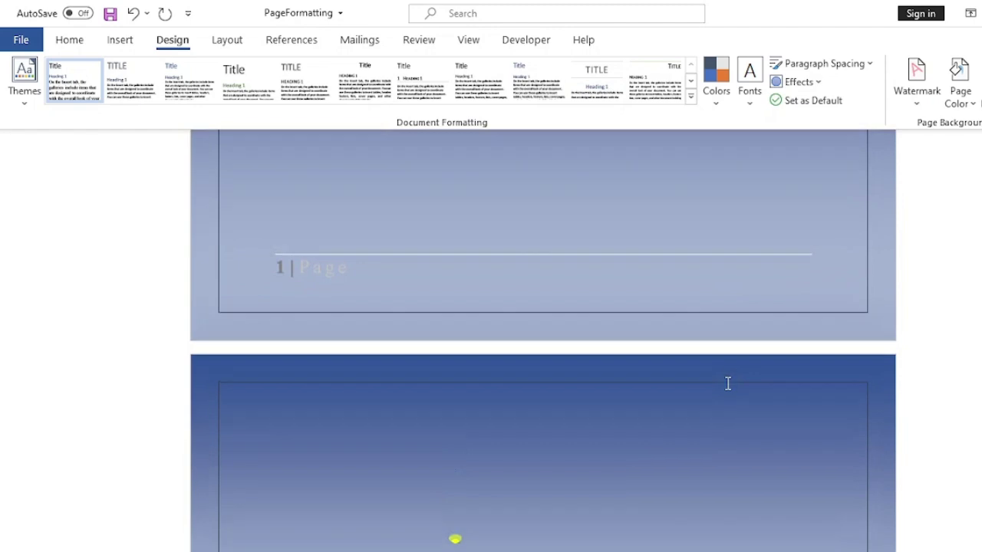
{"action": "scroll", "coordinate": [727, 384], "scroll_direction": "up", "scroll_amount": 2}
{"action": "scroll", "coordinate": [727, 383], "scroll_direction": "up", "scroll_amount": 2}
{"action": "scroll", "coordinate": [728, 383], "scroll_direction": "up", "scroll_amount": 3}
{"action": "scroll", "coordinate": [728, 383], "scroll_direction": "up", "scroll_amount": 3}
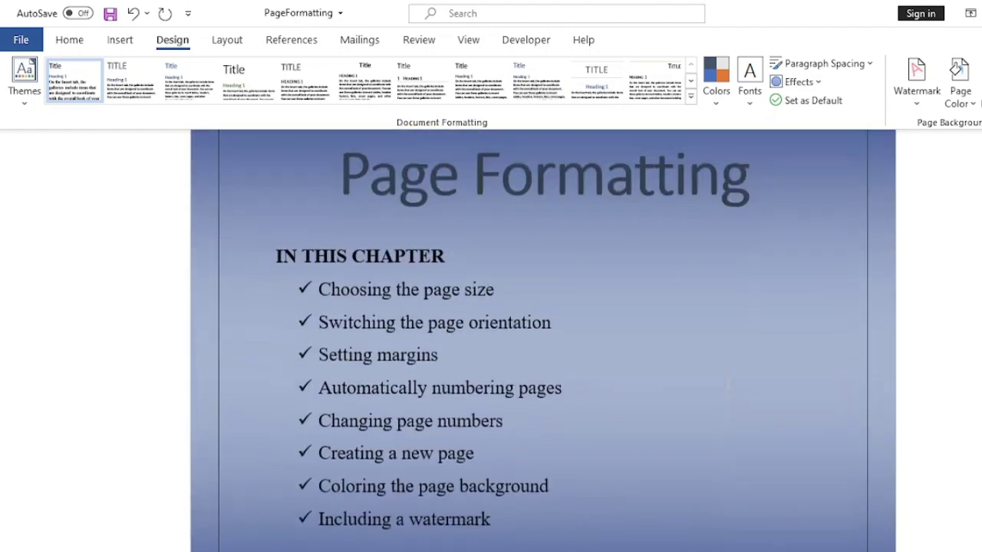
{"action": "scroll", "coordinate": [727, 383], "scroll_direction": "up", "scroll_amount": 3}
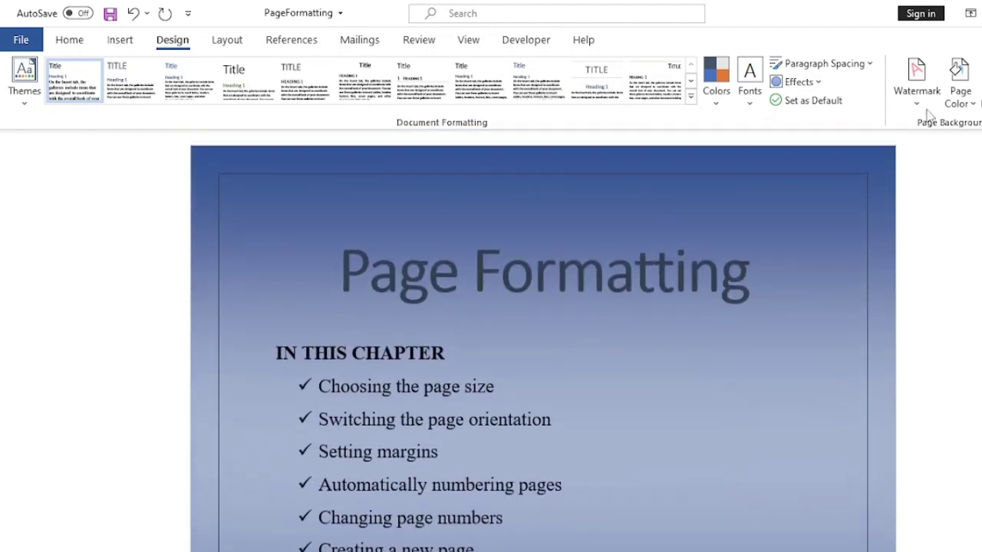
{"action": "scroll", "coordinate": [681, 284], "scroll_direction": "down", "scroll_amount": 4}
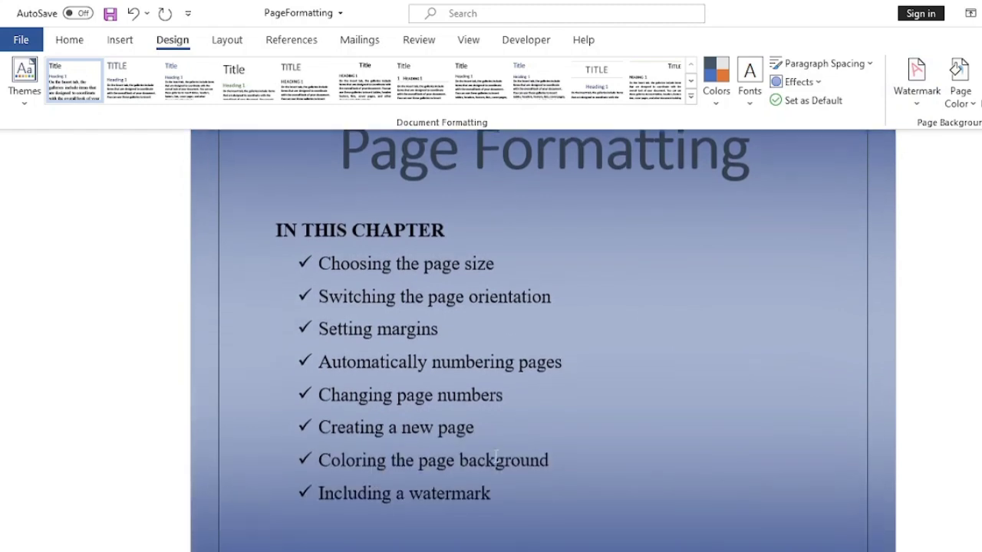
{"action": "scroll", "coordinate": [835, 300], "scroll_direction": "up", "scroll_amount": 4}
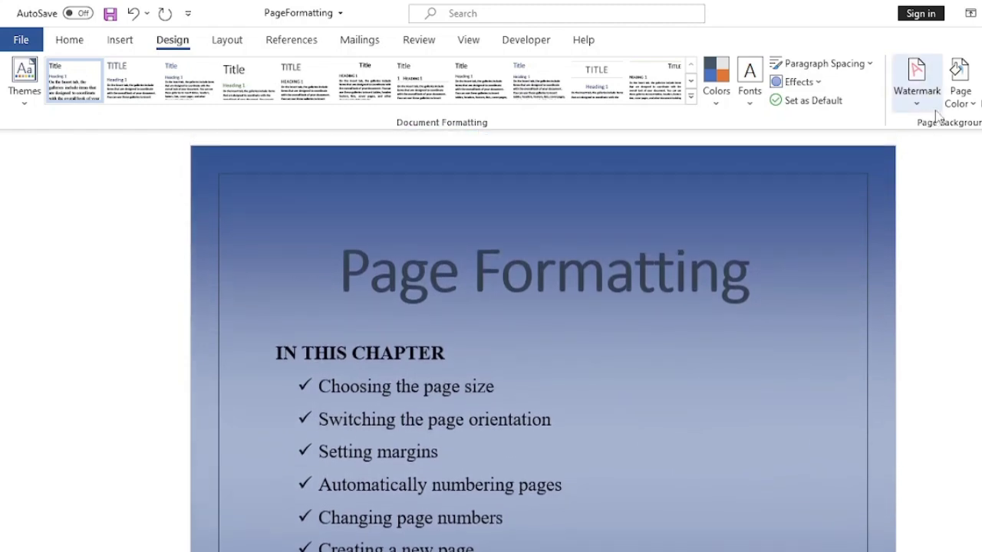
In Custom Watermark, choose a text watermark and replace the ASAP text with 'Page Formatting'
{"action": "left_click", "coordinate": [920, 109]}
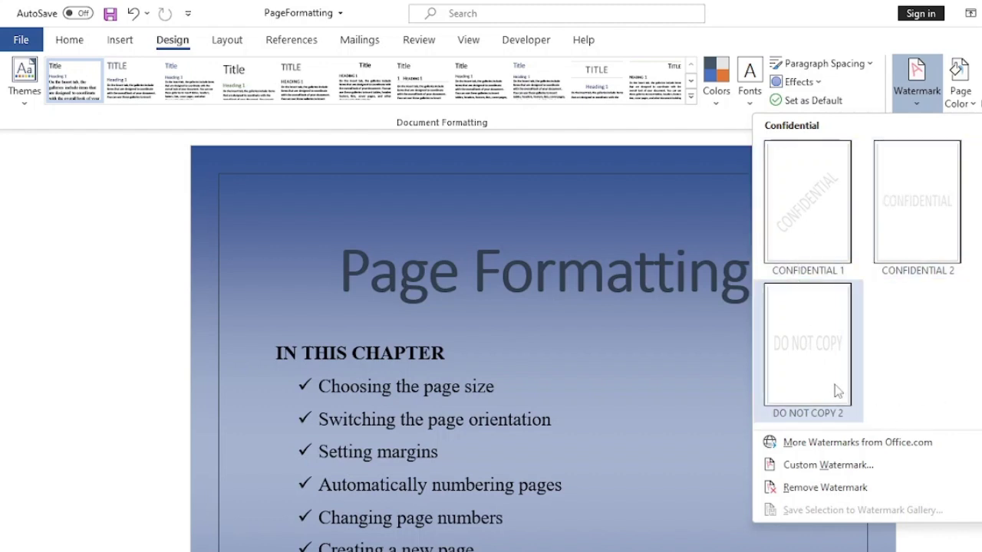
{"action": "scroll", "coordinate": [920, 429], "scroll_direction": "down", "scroll_amount": 3}
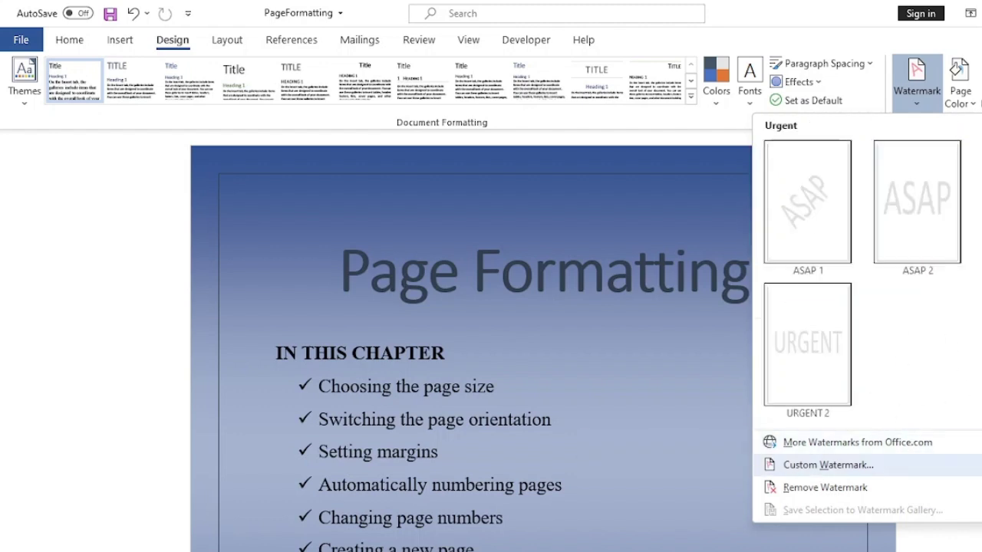
{"action": "left_click", "coordinate": [835, 468]}
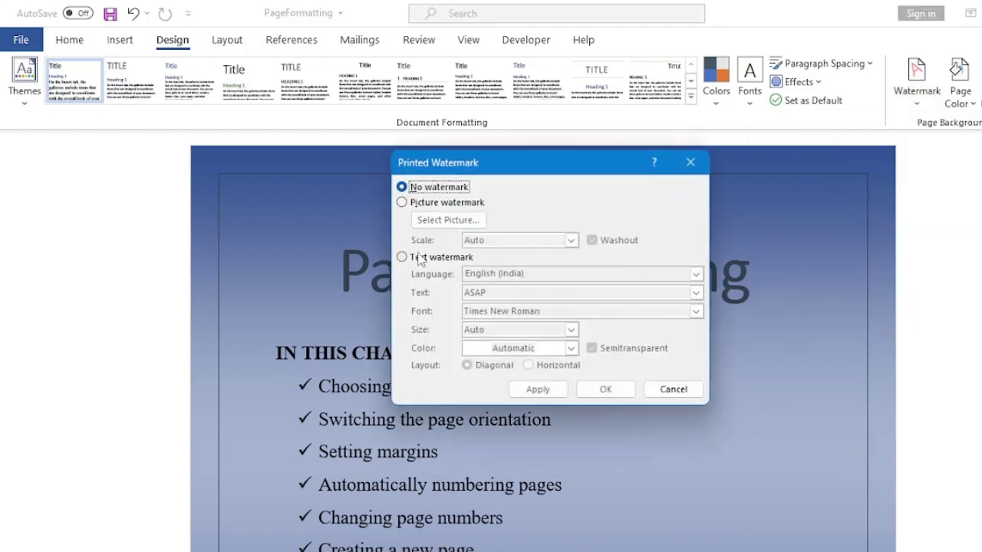
{"action": "left_click", "coordinate": [402, 257]}
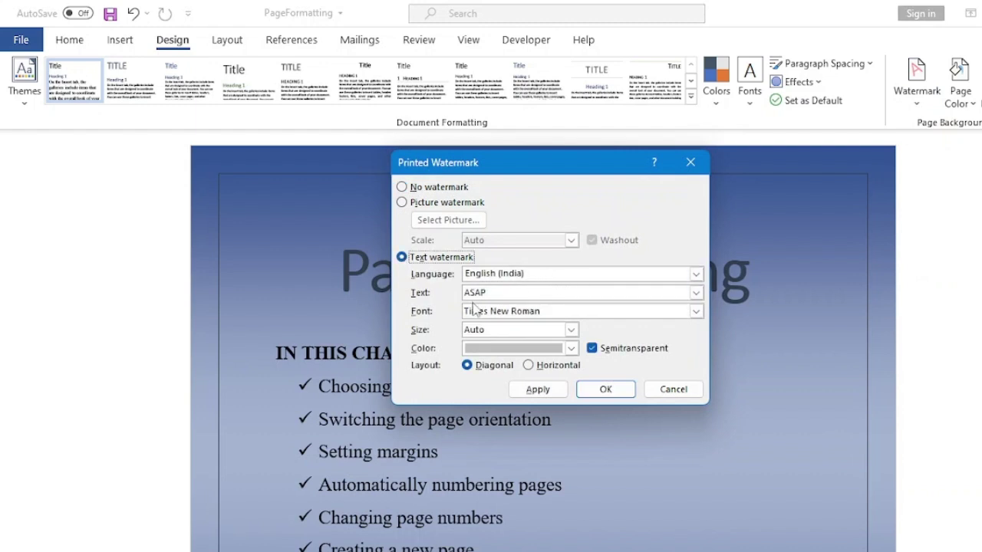
{"action": "left_click", "coordinate": [527, 294]}
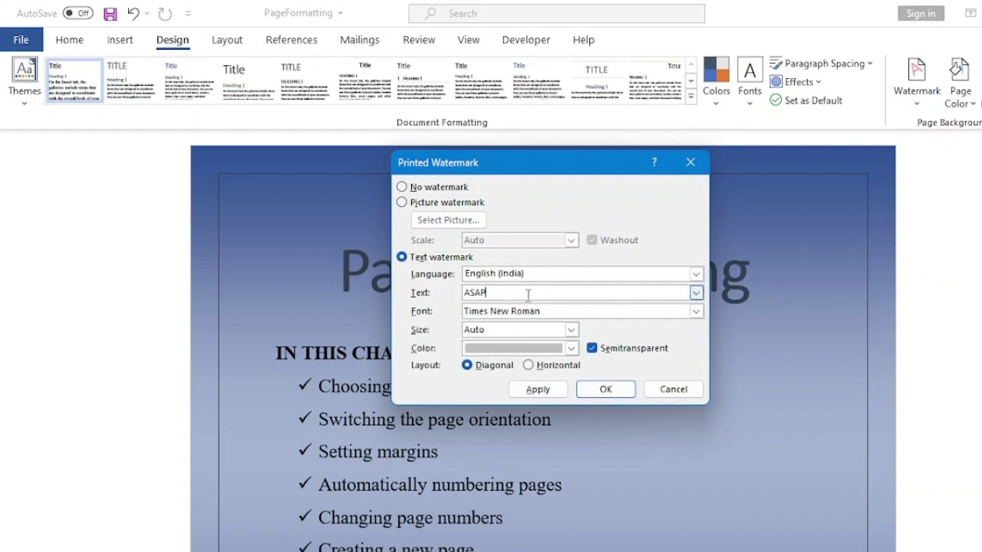
{"action": "key", "text": "BackSpace"}
{"action": "key", "text": "BackSpace"}
{"action": "type", "text": "Page Formatting"}
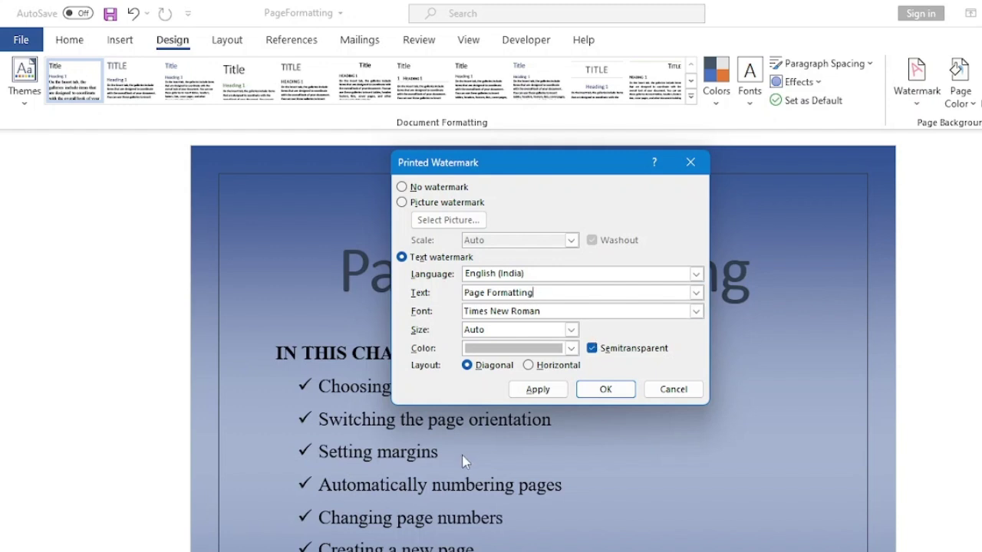
Set the watermark text colour to black and apply the watermark
{"action": "left_click", "coordinate": [576, 330]}
{"action": "left_click", "coordinate": [572, 349]}
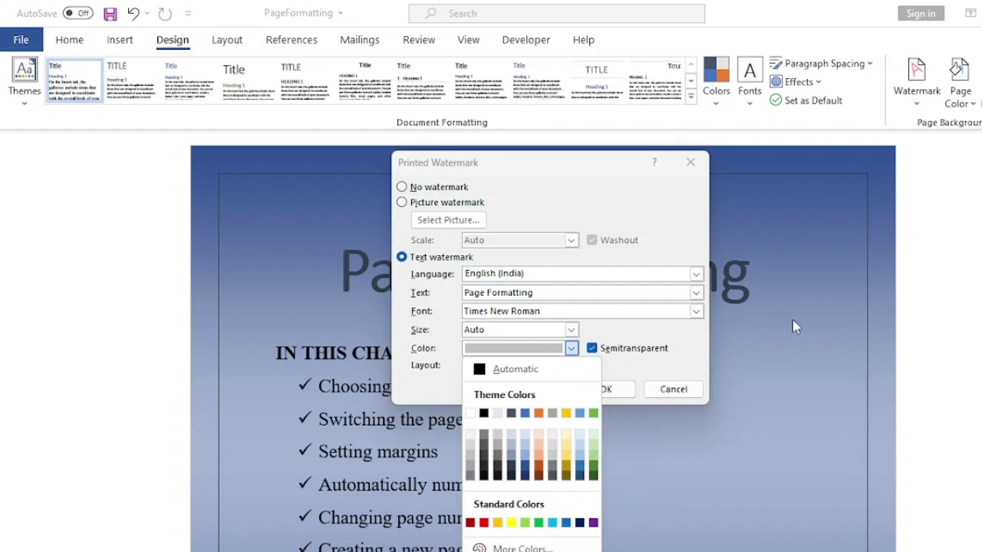
{"action": "left_click", "coordinate": [484, 477]}
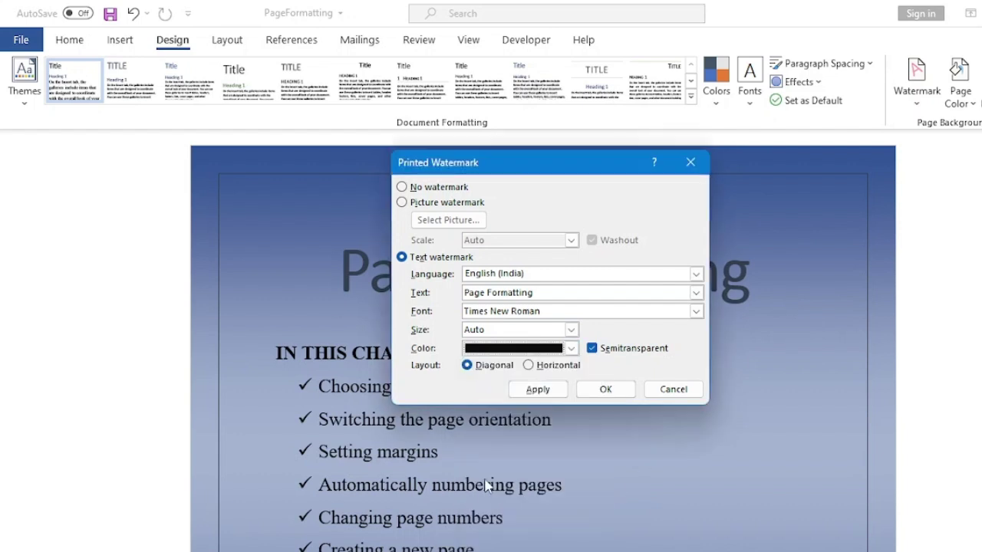
{"action": "left_click", "coordinate": [625, 392]}
Scroll through the pages to review the diagonal 'Page Formatting' watermark
{"action": "scroll", "coordinate": [795, 414], "scroll_direction": "down", "scroll_amount": 5}
{"action": "scroll", "coordinate": [782, 416], "scroll_direction": "down", "scroll_amount": 3}
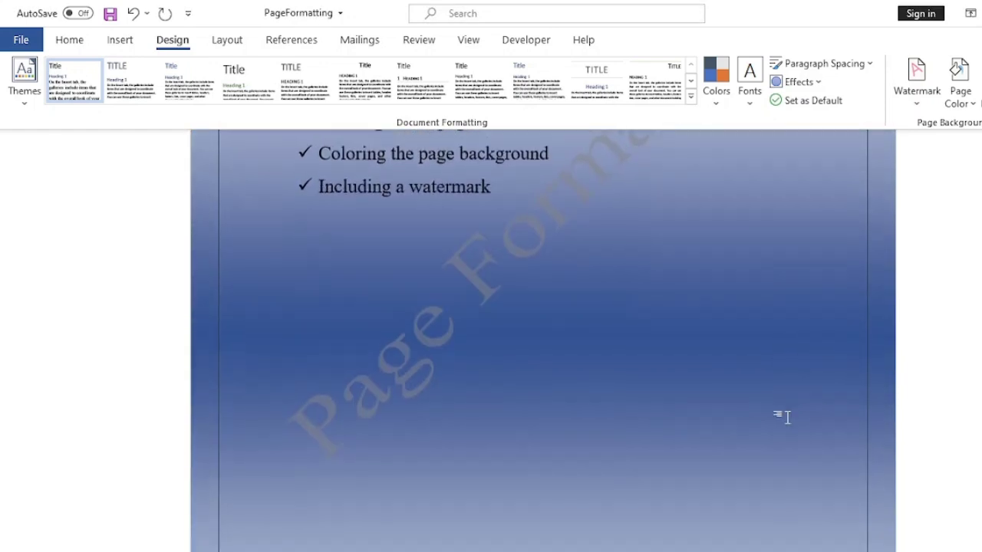
{"action": "scroll", "coordinate": [383, 355], "scroll_direction": "up", "scroll_amount": 2}
{"action": "scroll", "coordinate": [728, 303], "scroll_direction": "up", "scroll_amount": 2}
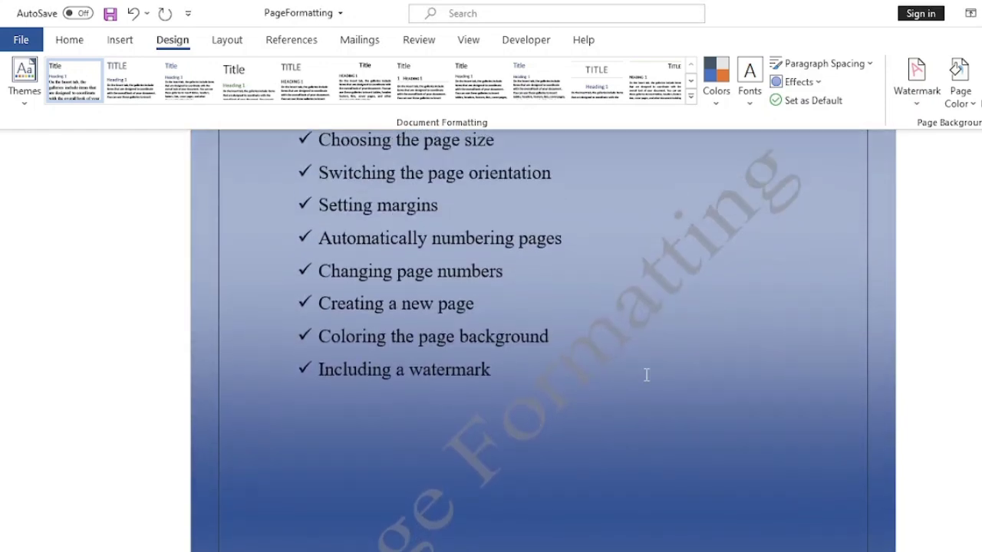
{"action": "scroll", "coordinate": [644, 375], "scroll_direction": "up", "scroll_amount": 3}
{"action": "scroll", "coordinate": [633, 353], "scroll_direction": "down", "scroll_amount": 3}
{"action": "left_click", "coordinate": [916, 92]}
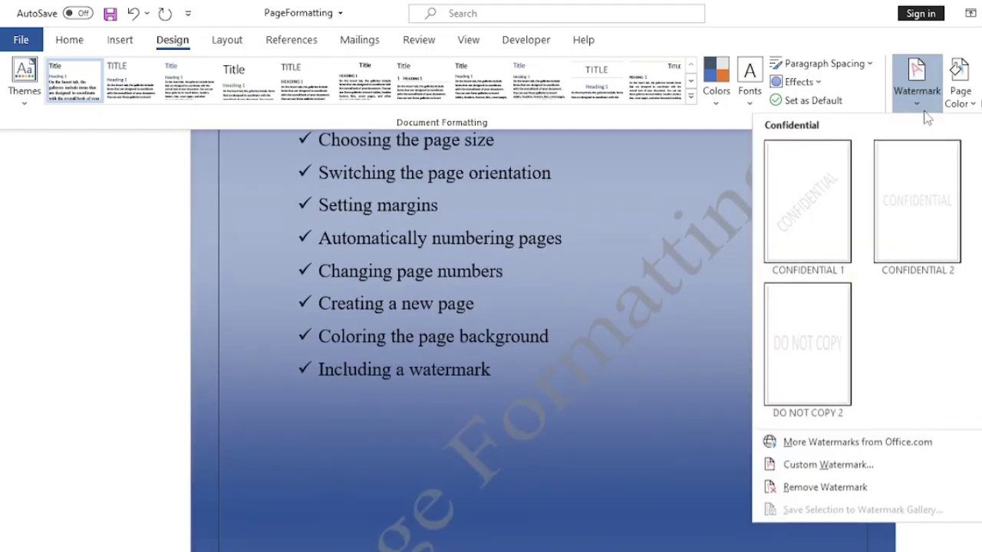
Change the watermark layout to horizontal and apply it
{"action": "left_click", "coordinate": [826, 465]}
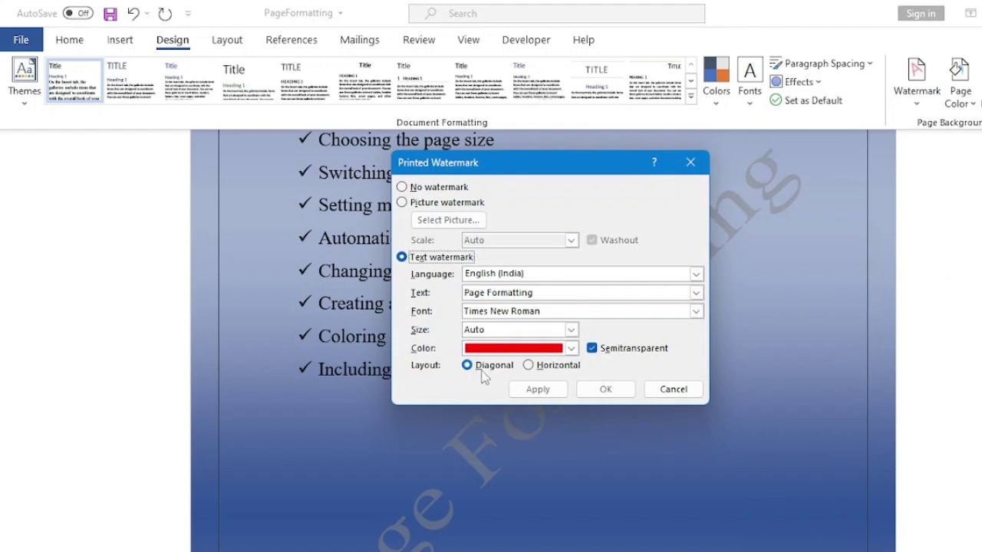
{"action": "left_click", "coordinate": [528, 365]}
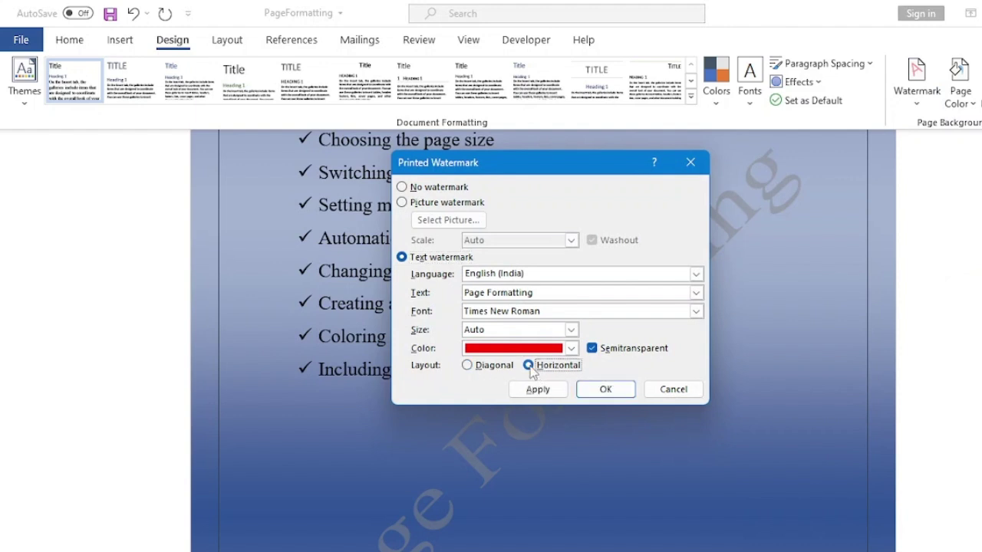
{"action": "left_click", "coordinate": [619, 389]}
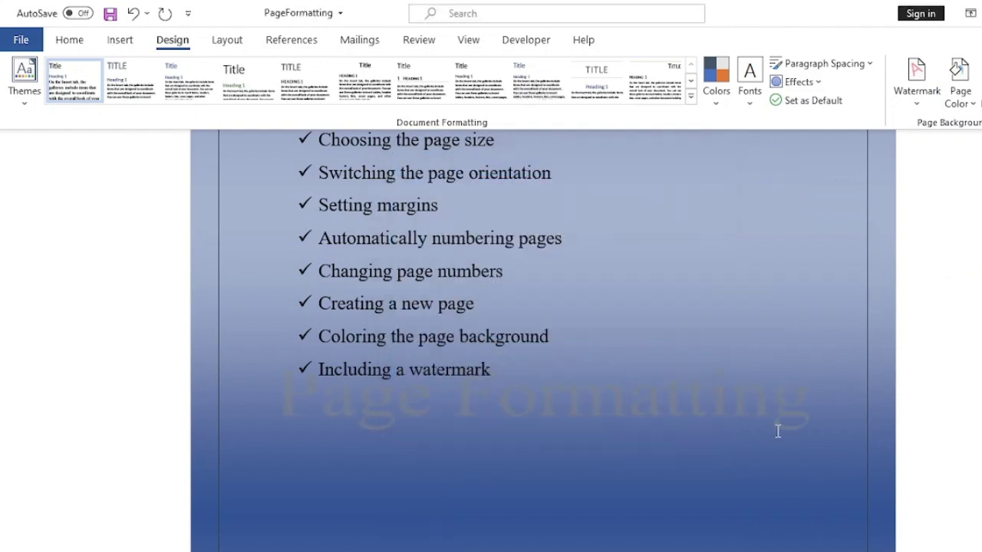
{"action": "scroll", "coordinate": [427, 394], "scroll_direction": "down", "scroll_amount": 3}
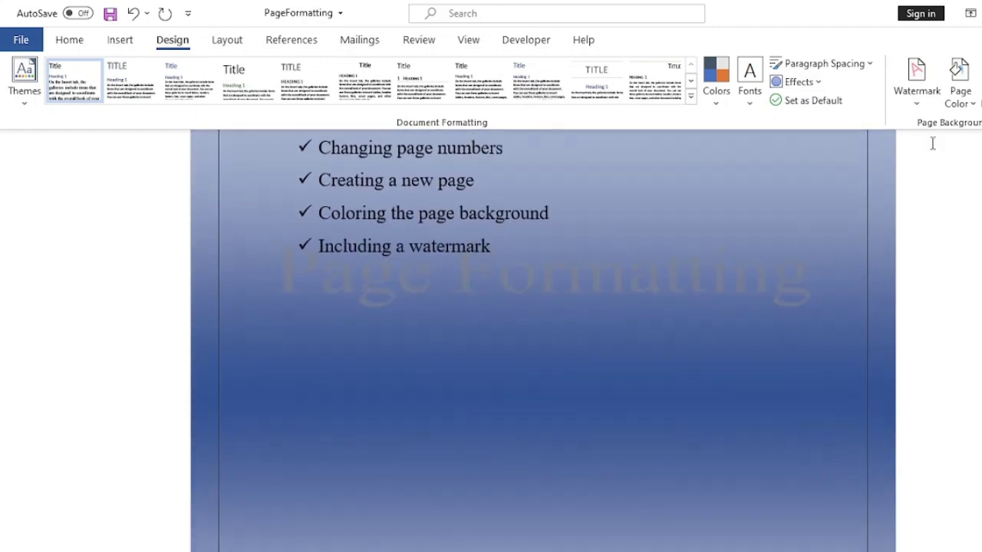
Change the watermark colour from red to near-black
{"action": "left_click", "coordinate": [920, 107]}
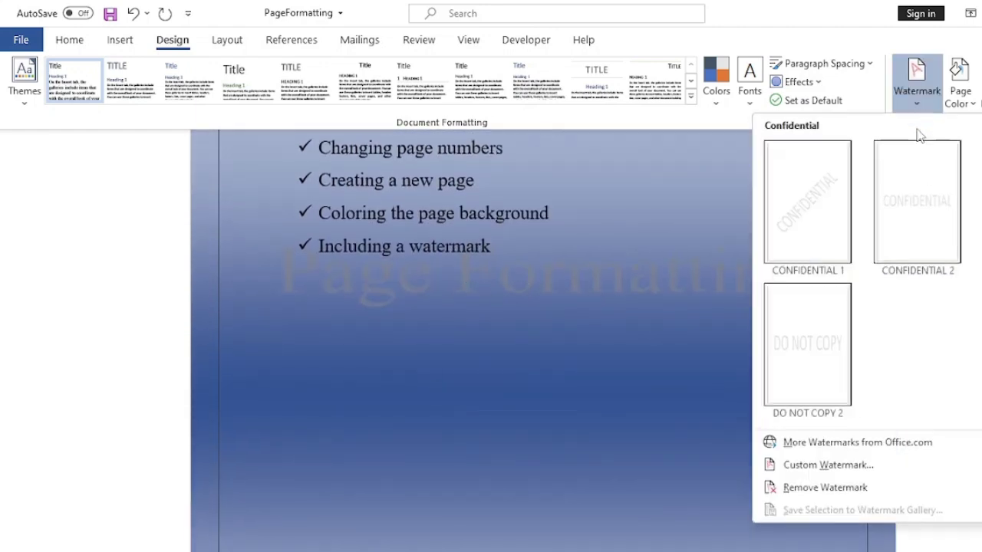
{"action": "left_click", "coordinate": [820, 469]}
{"action": "left_click", "coordinate": [571, 349]}
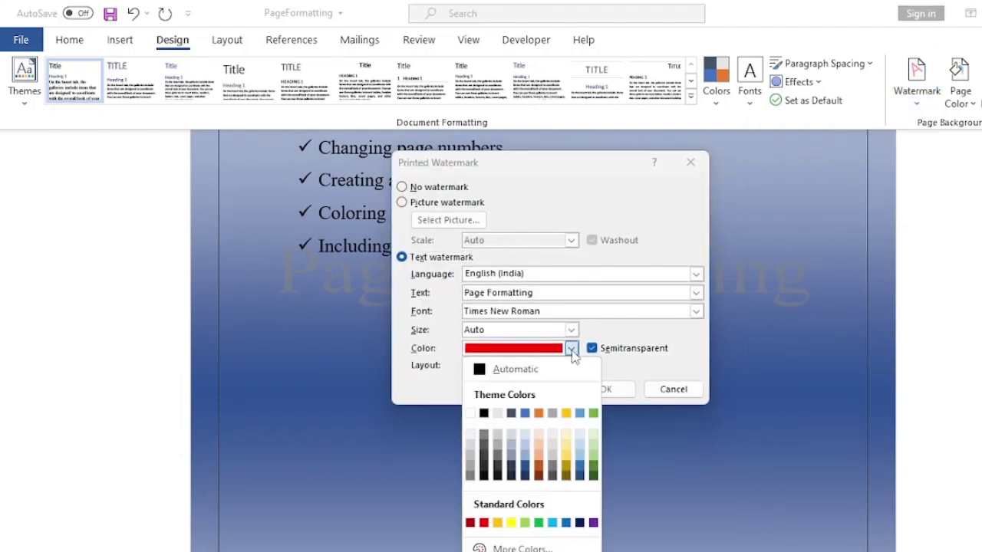
{"action": "left_click", "coordinate": [497, 475]}
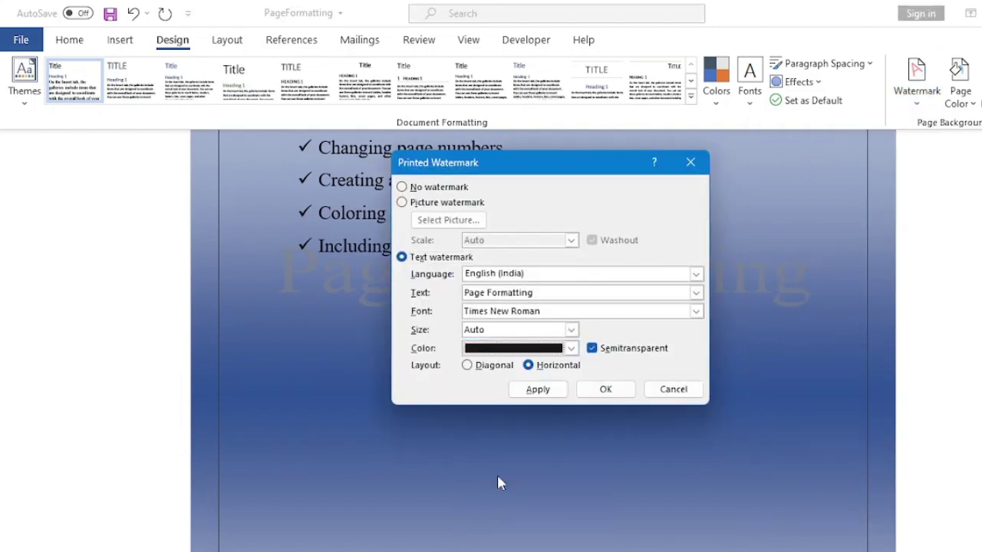
{"action": "left_click", "coordinate": [606, 393]}
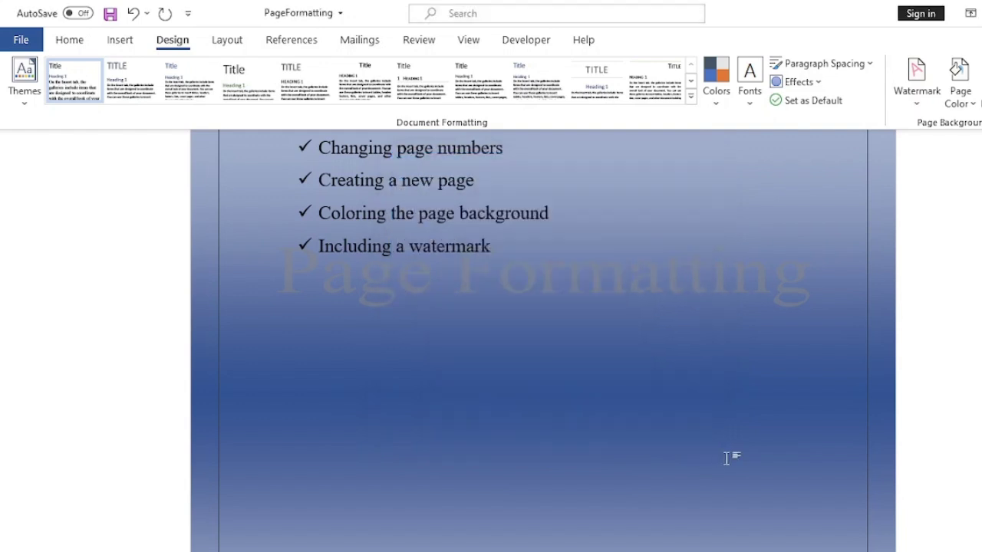
Make the 'Page Formatting' watermark yellow and apply it to the page
{"action": "left_click", "coordinate": [920, 108]}
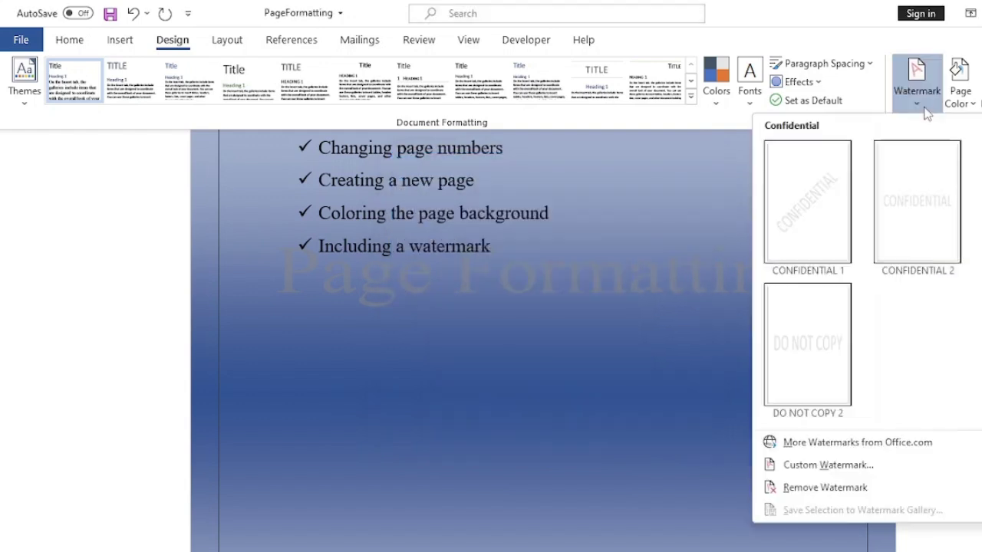
{"action": "left_click", "coordinate": [802, 465]}
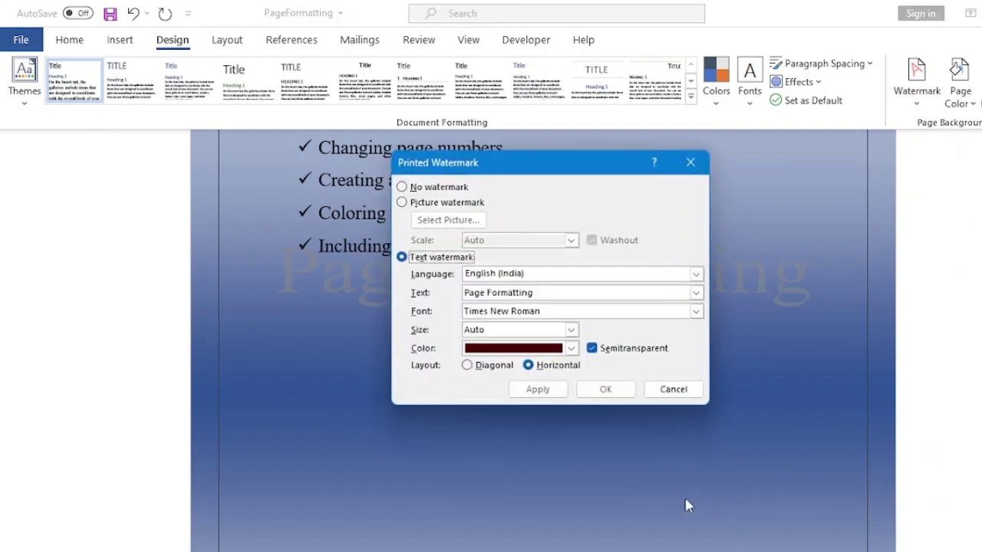
{"action": "left_click", "coordinate": [572, 348]}
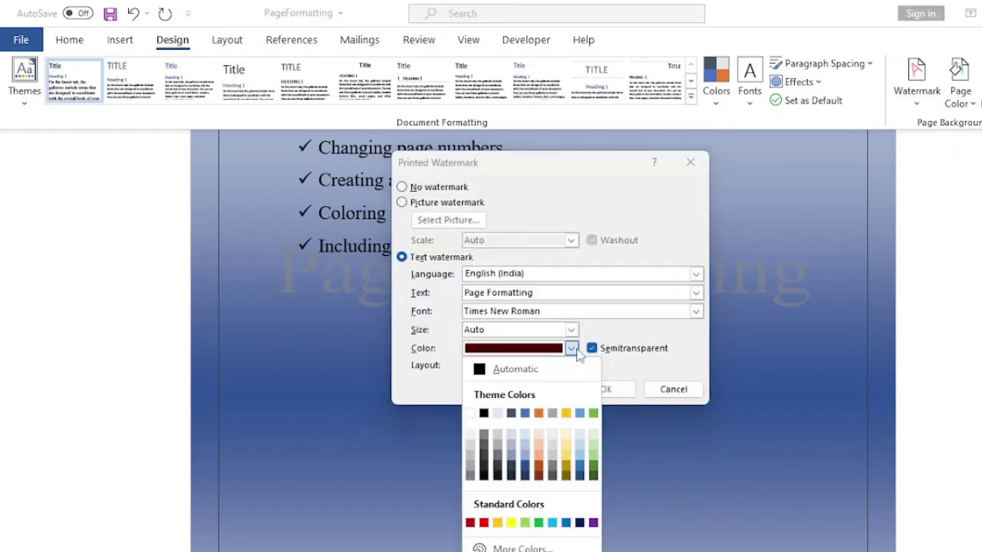
{"action": "left_click", "coordinate": [512, 523]}
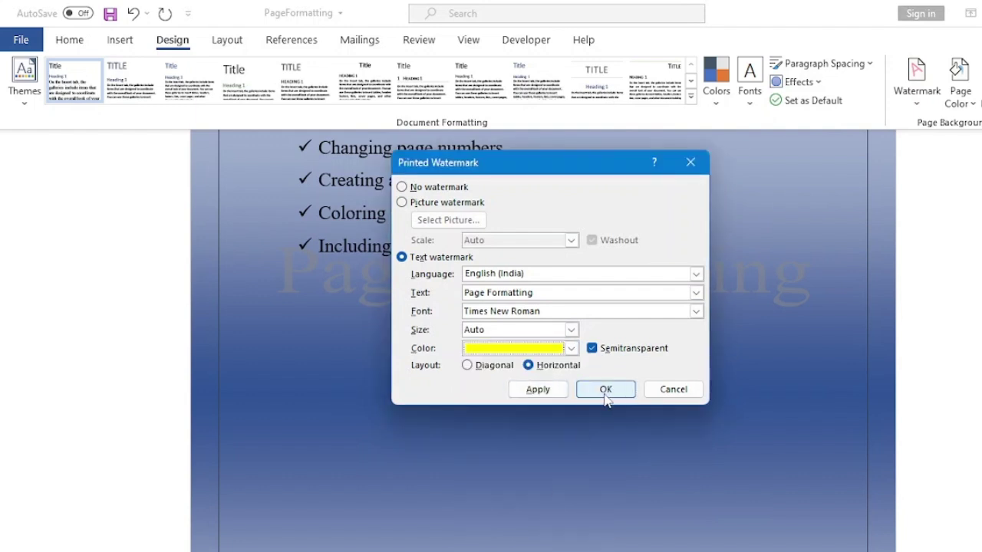
{"action": "left_click", "coordinate": [597, 349]}
{"action": "left_click", "coordinate": [605, 390]}
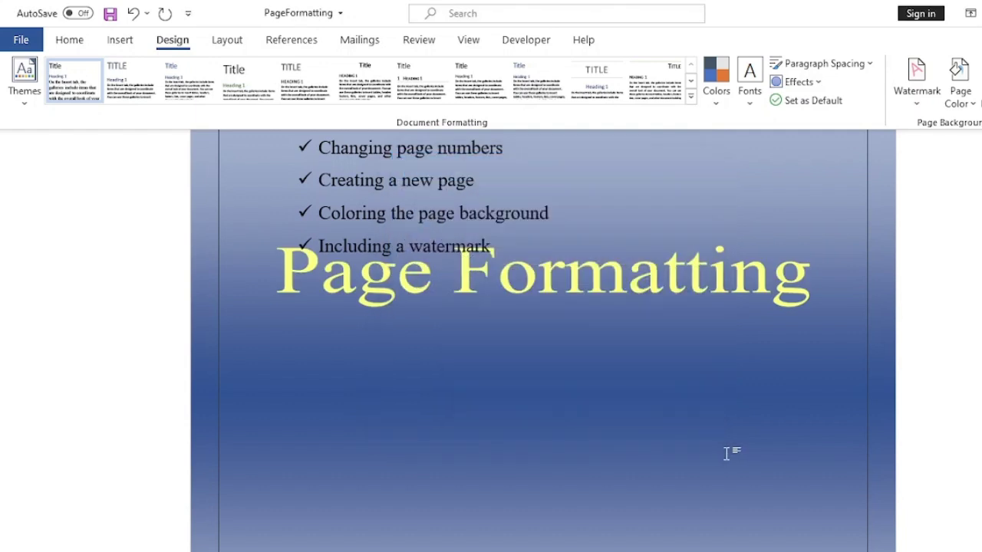
Scroll through the page to check the horizontal yellow watermark
{"action": "scroll", "coordinate": [715, 449], "scroll_direction": "up", "scroll_amount": 2}
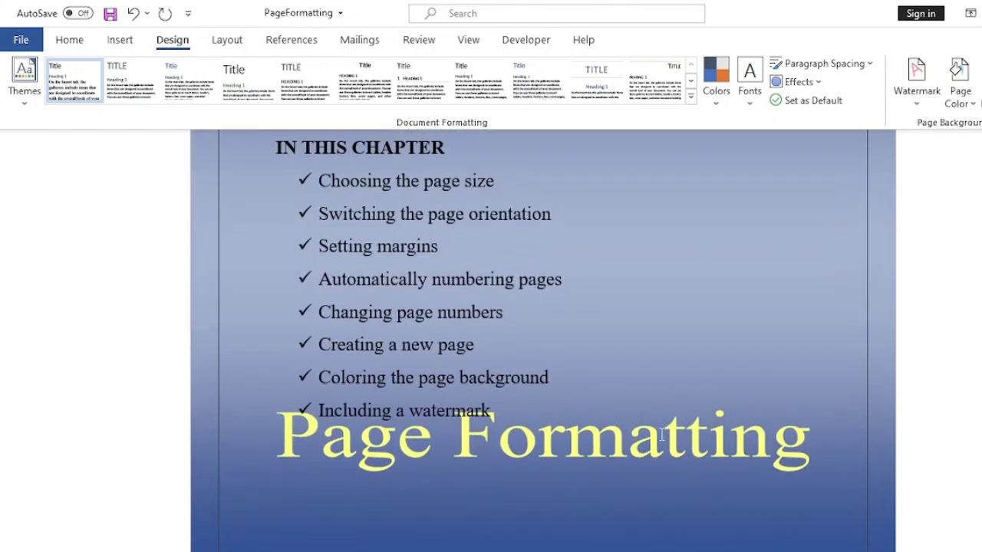
{"action": "scroll", "coordinate": [661, 434], "scroll_direction": "up", "scroll_amount": 3}
{"action": "scroll", "coordinate": [661, 434], "scroll_direction": "up", "scroll_amount": 2}
{"action": "scroll", "coordinate": [661, 433], "scroll_direction": "down", "scroll_amount": 4}
{"action": "scroll", "coordinate": [661, 433], "scroll_direction": "down", "scroll_amount": 3}
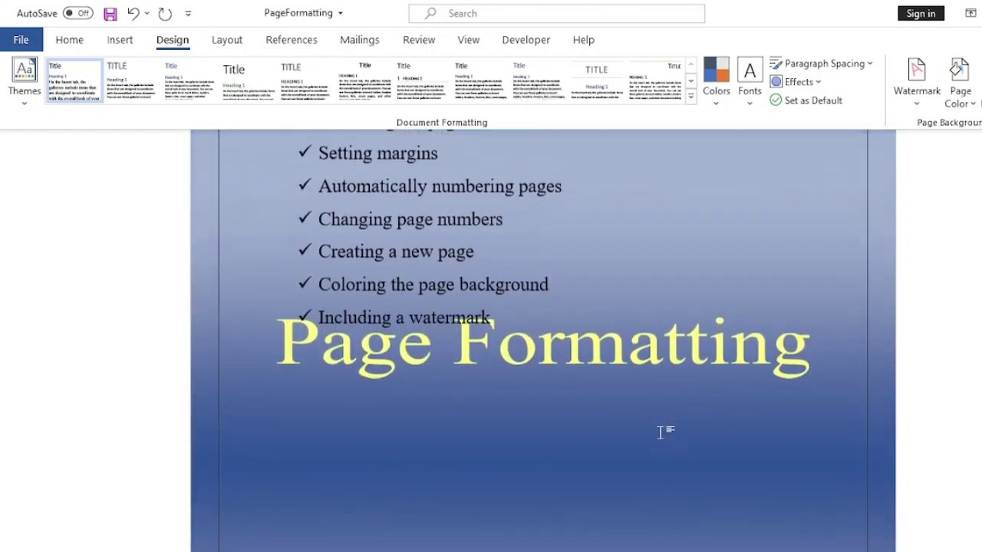
{"action": "scroll", "coordinate": [661, 432], "scroll_direction": "down", "scroll_amount": 5}
{"action": "scroll", "coordinate": [662, 429], "scroll_direction": "up", "scroll_amount": 3}
{"action": "scroll", "coordinate": [662, 430], "scroll_direction": "up", "scroll_amount": 4}
{"action": "scroll", "coordinate": [661, 429], "scroll_direction": "up", "scroll_amount": 4}
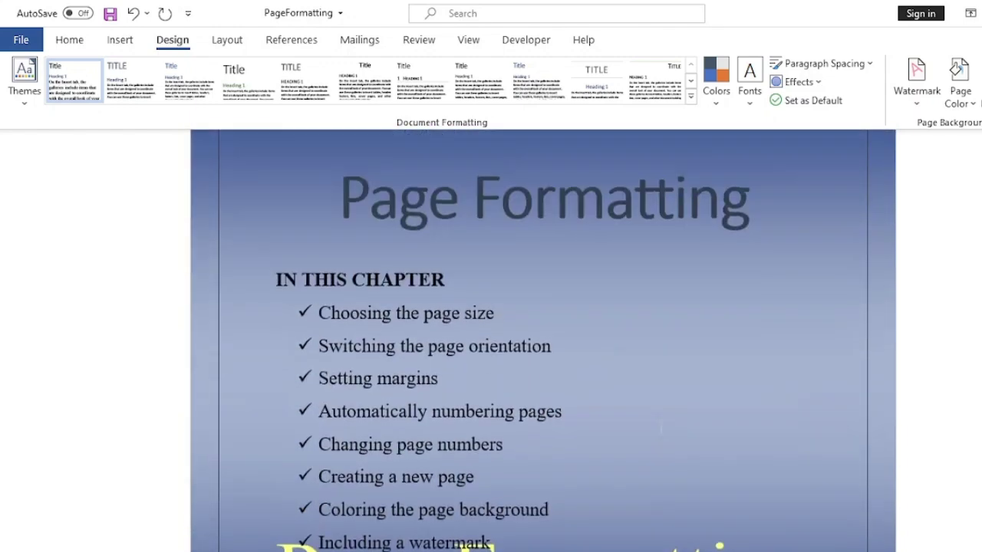
{"action": "scroll", "coordinate": [660, 428], "scroll_direction": "up", "scroll_amount": 1}
{"action": "scroll", "coordinate": [661, 428], "scroll_direction": "up", "scroll_amount": 1}
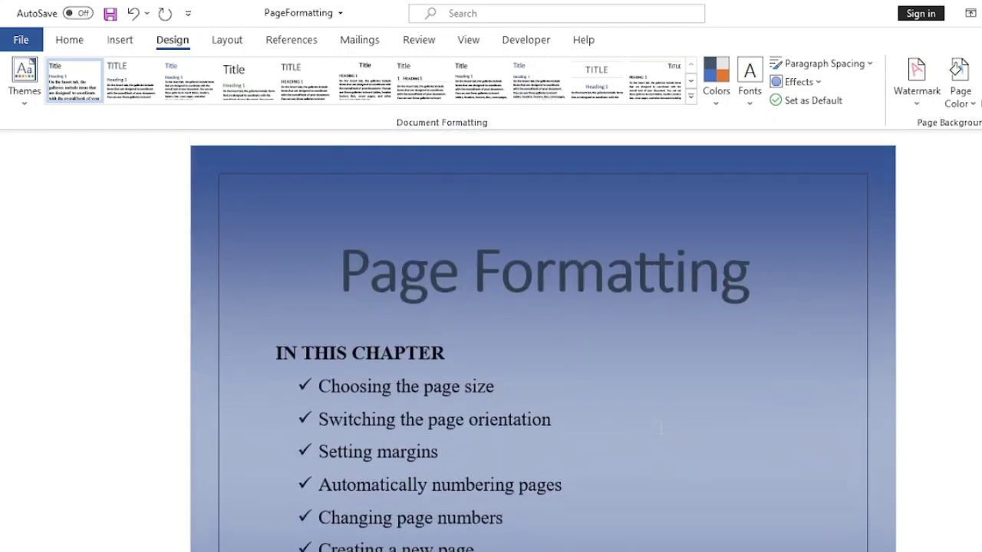
Switch to the Home tab and scroll over the first page
{"action": "left_click", "coordinate": [71, 41]}
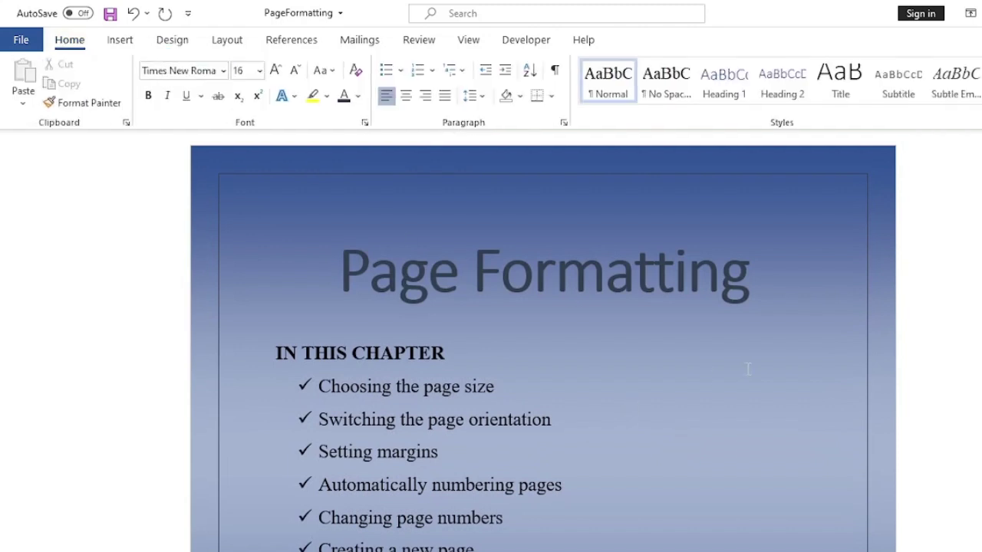
{"action": "scroll", "coordinate": [748, 369], "scroll_direction": "down", "scroll_amount": 3}
{"action": "scroll", "coordinate": [747, 368], "scroll_direction": "down", "scroll_amount": 3}
{"action": "scroll", "coordinate": [748, 372], "scroll_direction": "up", "scroll_amount": 3}
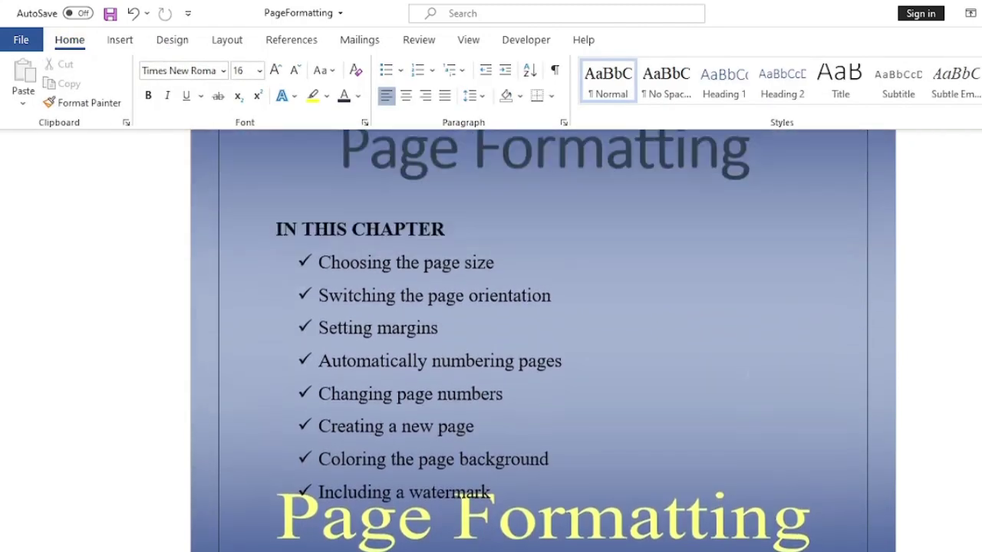
{"action": "scroll", "coordinate": [747, 374], "scroll_direction": "up", "scroll_amount": 1}
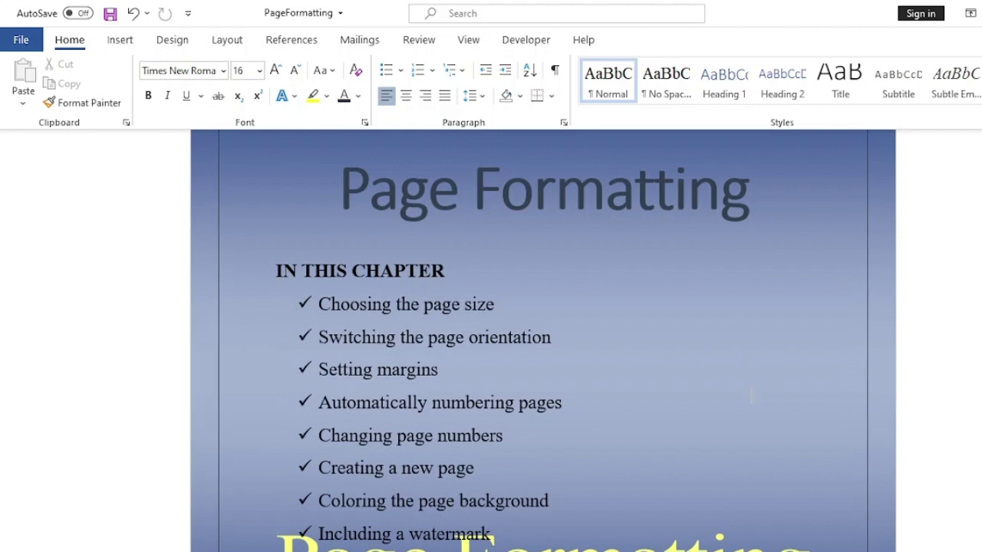
{"action": "scroll", "coordinate": [750, 396], "scroll_direction": "up", "scroll_amount": 2}
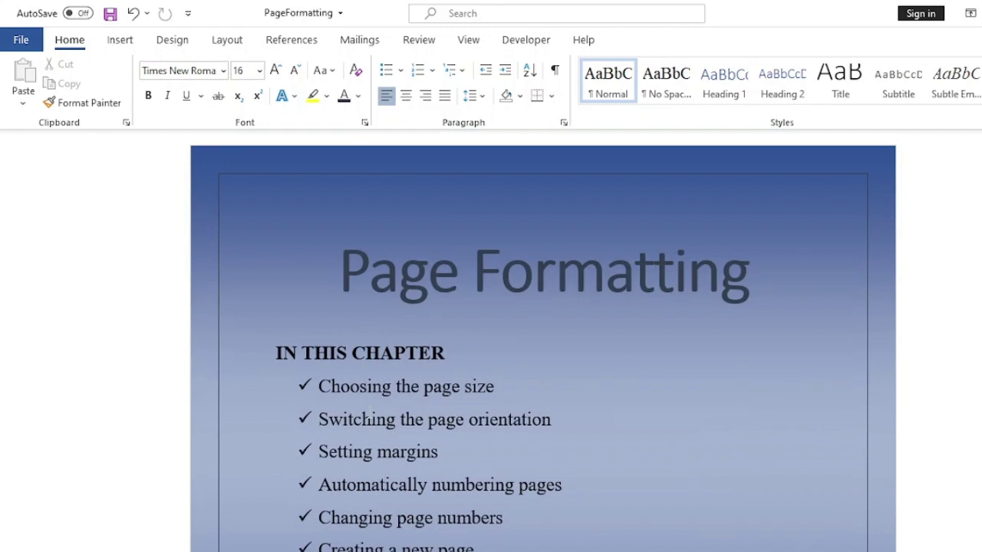
Open Page Setup through Layout > Margins > Custom Margins
{"action": "left_click", "coordinate": [238, 47]}
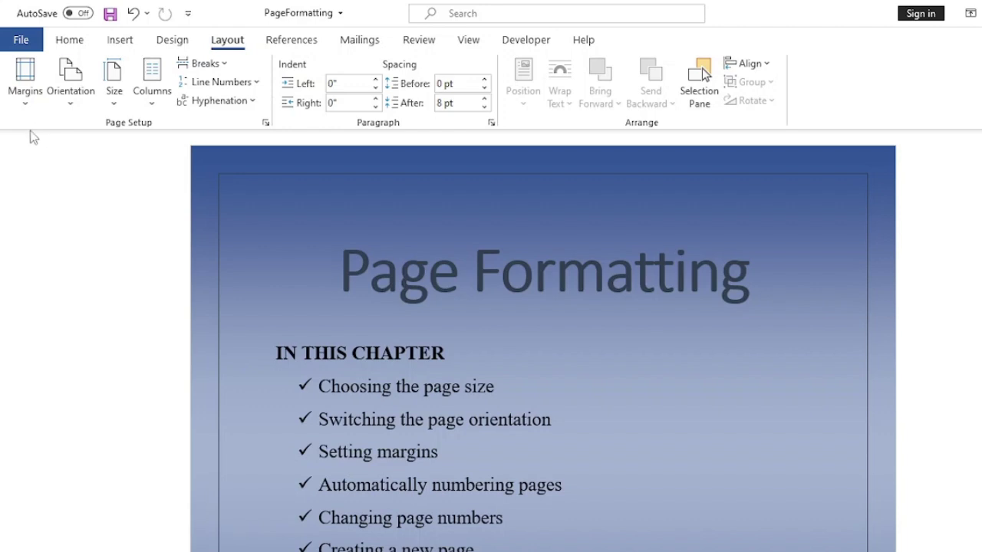
{"action": "left_click", "coordinate": [29, 104]}
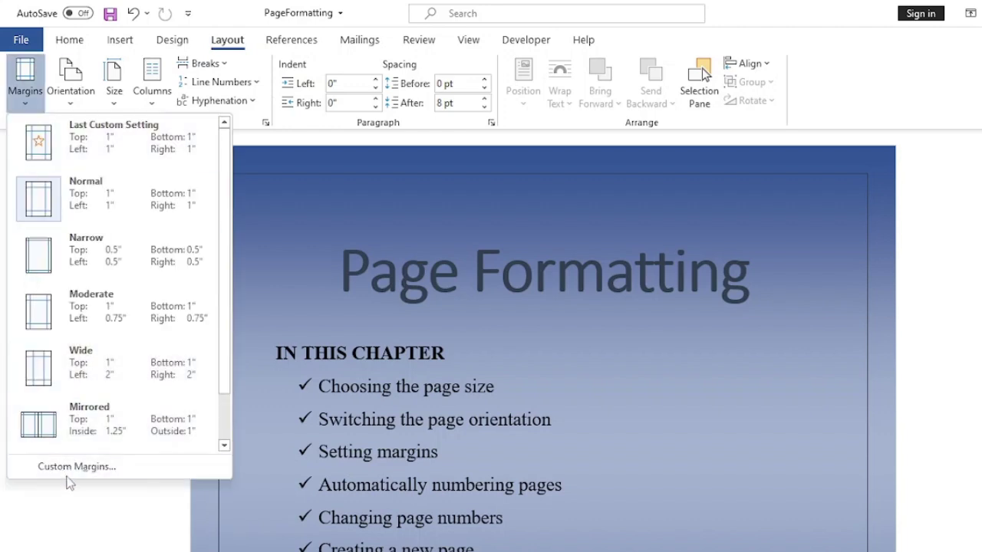
{"action": "left_click", "coordinate": [69, 466]}
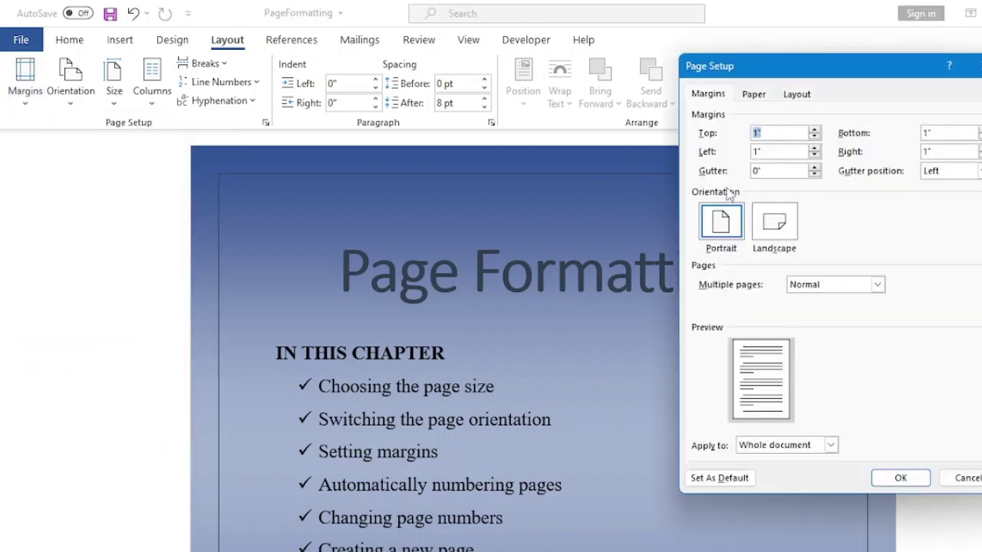
{"action": "left_click_drag", "start_coordinate": [859, 74], "coordinate": [790, 89]}
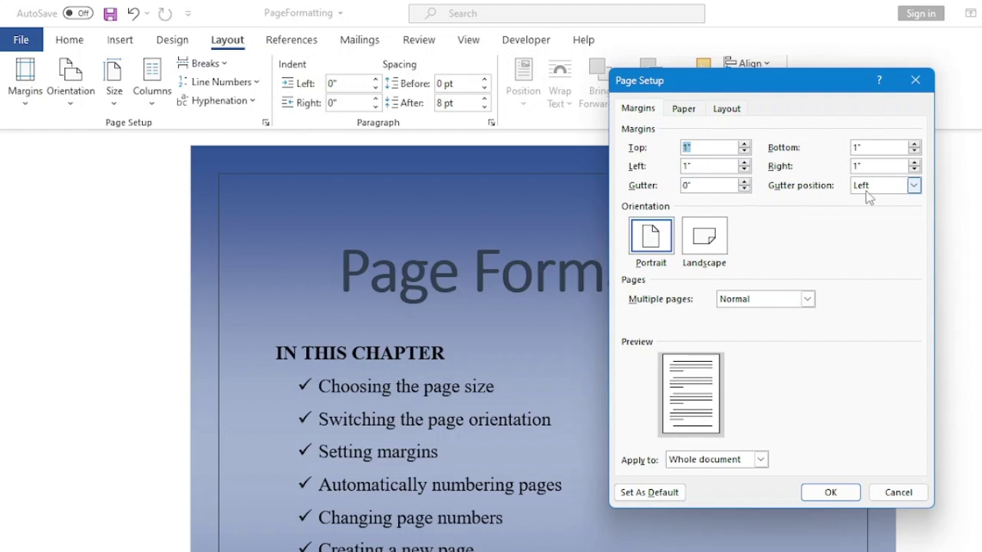
Set the left gutter to exactly 1 inch and confirm Page Setup
{"action": "left_click", "coordinate": [744, 181]}
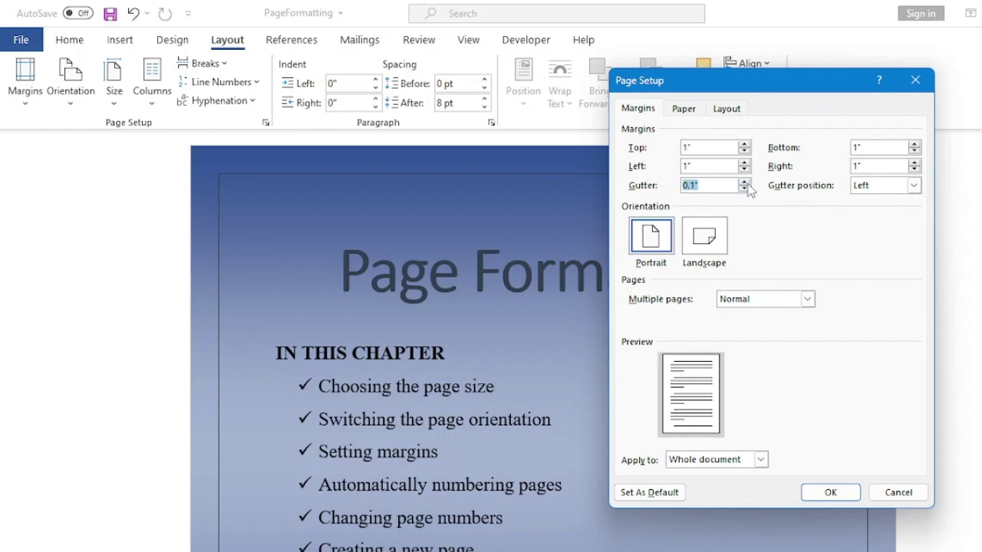
{"action": "left_click", "coordinate": [745, 183]}
{"action": "left_click", "coordinate": [743, 183]}
{"action": "left_click", "coordinate": [743, 183]}
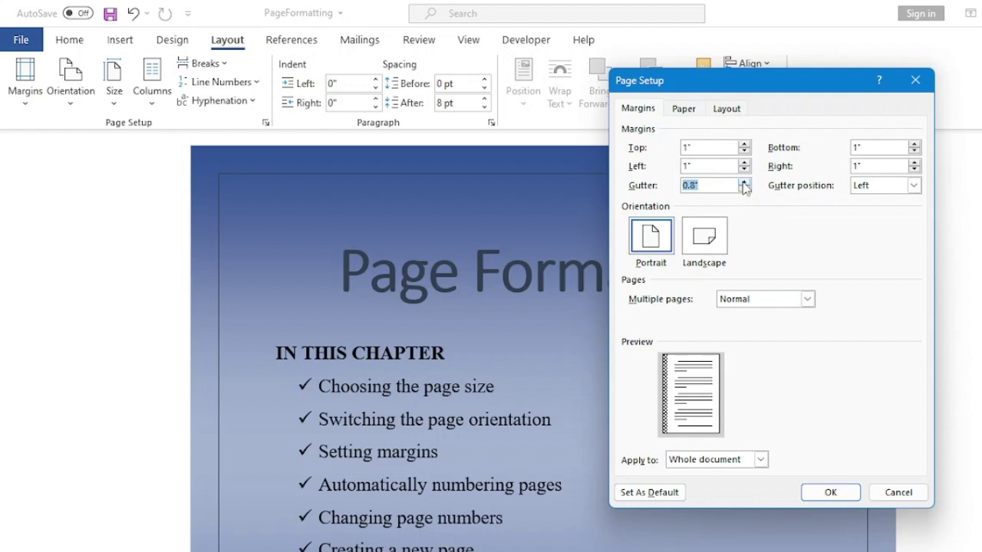
{"action": "left_click", "coordinate": [743, 183]}
{"action": "left_click", "coordinate": [743, 182]}
{"action": "left_click", "coordinate": [743, 182]}
{"action": "left_click", "coordinate": [743, 183]}
{"action": "left_click", "coordinate": [743, 182]}
{"action": "left_click", "coordinate": [743, 182]}
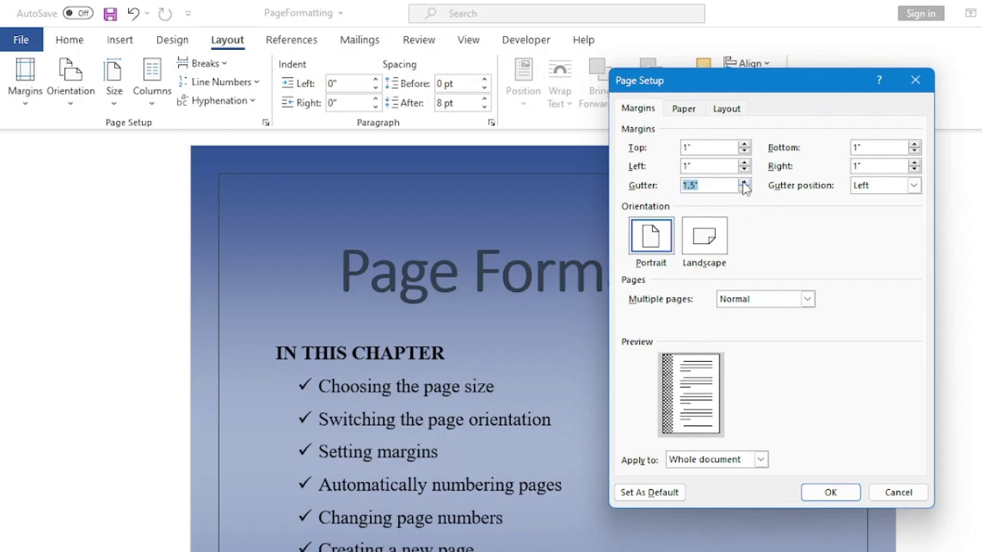
{"action": "left_click", "coordinate": [743, 183]}
{"action": "left_click", "coordinate": [744, 189]}
{"action": "left_click", "coordinate": [744, 189]}
{"action": "left_click", "coordinate": [743, 189]}
{"action": "left_click", "coordinate": [744, 190]}
{"action": "left_click", "coordinate": [744, 189]}
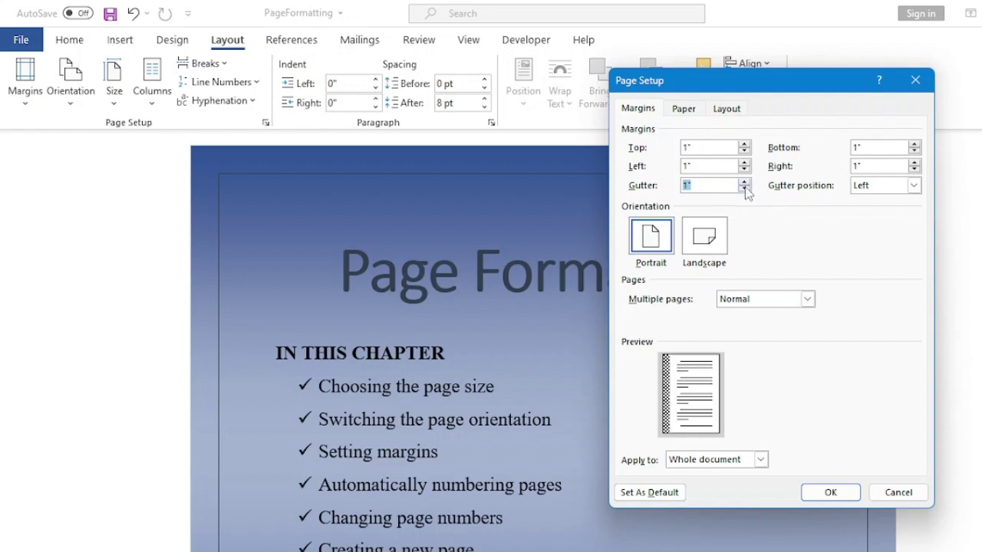
{"action": "left_click", "coordinate": [829, 493]}
{"action": "scroll", "coordinate": [705, 521], "scroll_direction": "down", "scroll_amount": 8}
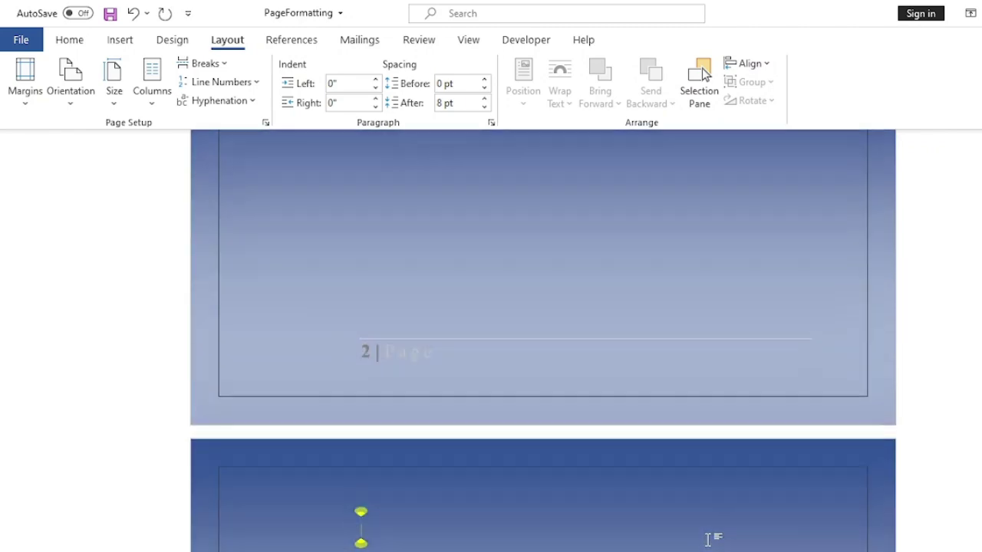
{"action": "scroll", "coordinate": [698, 491], "scroll_direction": "down", "scroll_amount": 5}
{"action": "scroll", "coordinate": [710, 494], "scroll_direction": "up", "scroll_amount": 3}
{"action": "scroll", "coordinate": [712, 493], "scroll_direction": "up", "scroll_amount": 2}
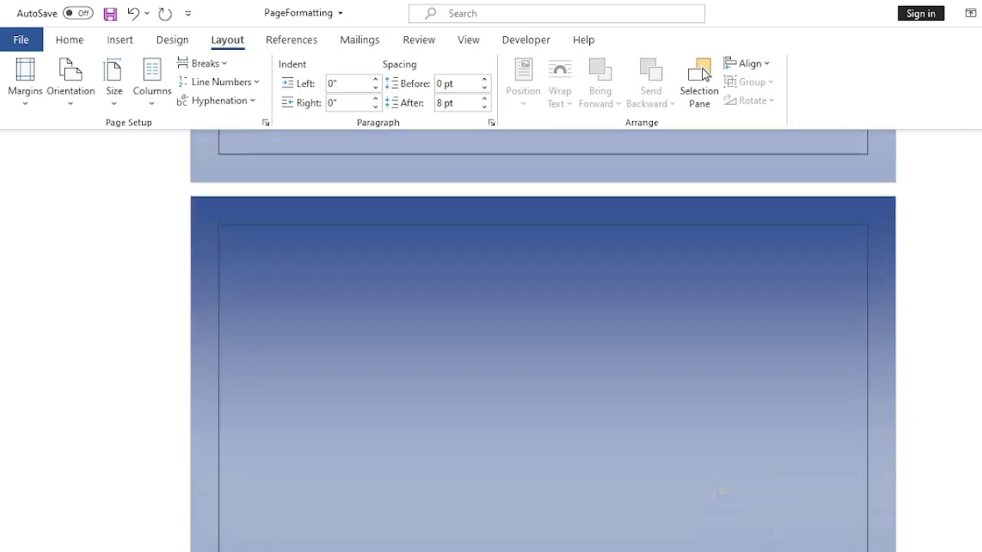
{"action": "scroll", "coordinate": [714, 492], "scroll_direction": "up", "scroll_amount": 3}
{"action": "scroll", "coordinate": [716, 494], "scroll_direction": "down", "scroll_amount": 5}
{"action": "scroll", "coordinate": [717, 494], "scroll_direction": "up", "scroll_amount": 3}
{"action": "scroll", "coordinate": [718, 494], "scroll_direction": "up", "scroll_amount": 3}
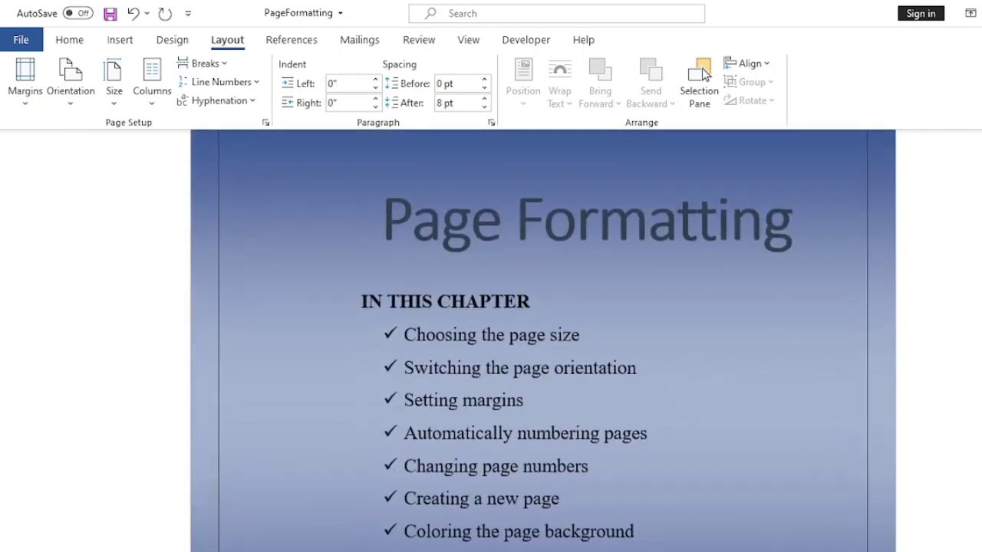
{"action": "scroll", "coordinate": [717, 351], "scroll_direction": "up", "scroll_amount": 1}
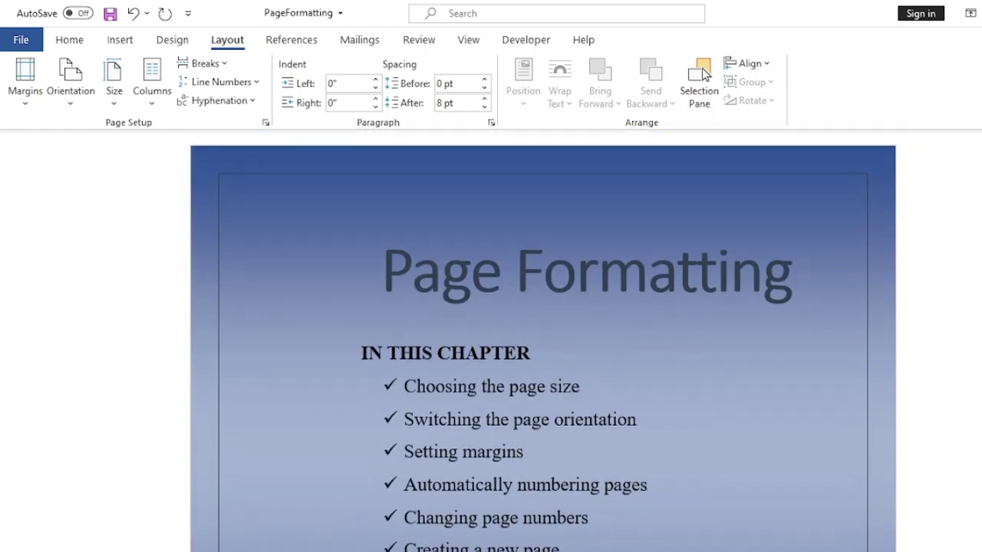
{"action": "scroll", "coordinate": [590, 391], "scroll_direction": "down", "scroll_amount": 2}
{"action": "scroll", "coordinate": [611, 404], "scroll_direction": "down", "scroll_amount": 4}
{"action": "scroll", "coordinate": [629, 407], "scroll_direction": "up", "scroll_amount": 2}
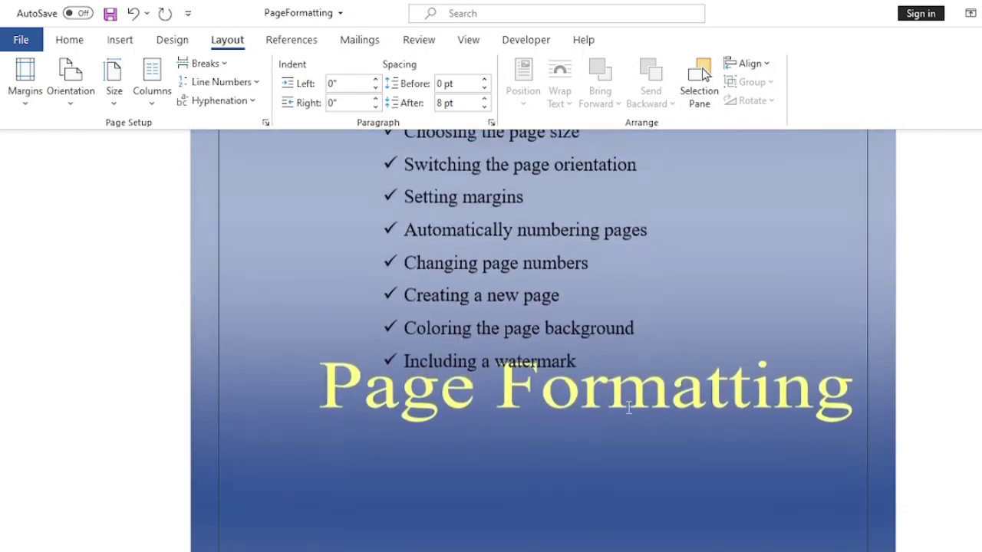
{"action": "scroll", "coordinate": [652, 412], "scroll_direction": "up", "scroll_amount": 3}
{"action": "scroll", "coordinate": [658, 415], "scroll_direction": "up", "scroll_amount": 1}
{"action": "scroll", "coordinate": [659, 416], "scroll_direction": "down", "scroll_amount": 1}
{"action": "scroll", "coordinate": [659, 416], "scroll_direction": "up", "scroll_amount": 1}
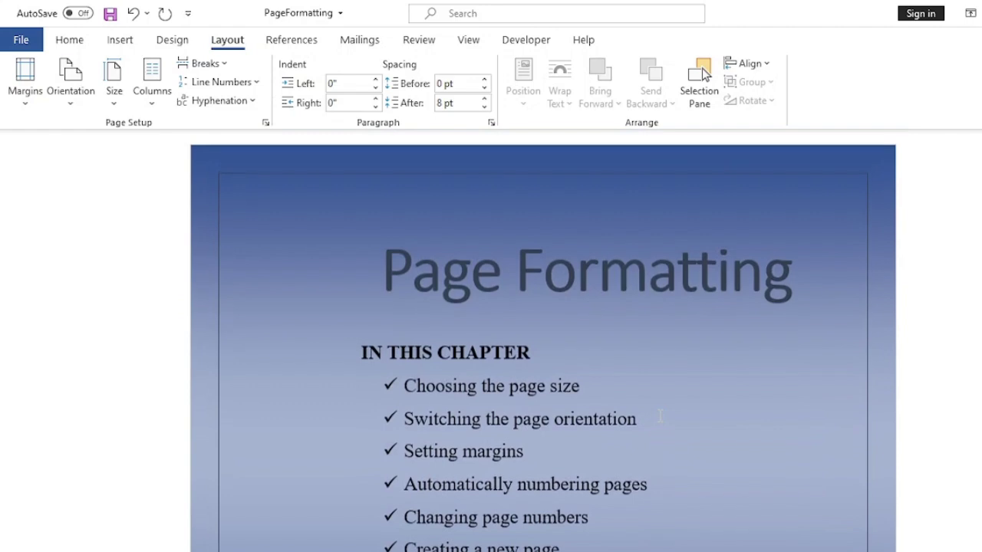
{"action": "scroll", "coordinate": [661, 416], "scroll_direction": "down", "scroll_amount": 1}
{"action": "scroll", "coordinate": [665, 416], "scroll_direction": "down", "scroll_amount": 2}
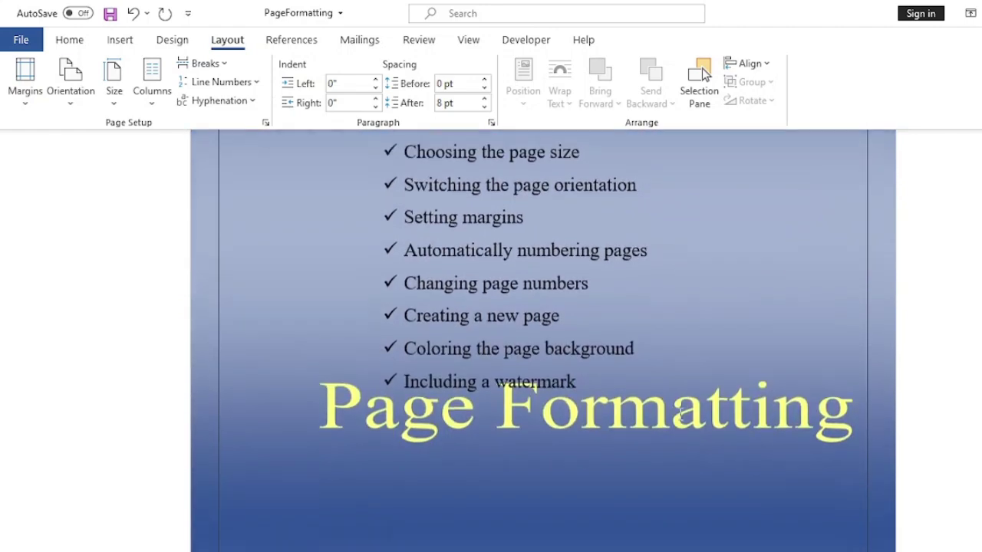
{"action": "scroll", "coordinate": [671, 415], "scroll_direction": "up", "scroll_amount": 2}
{"action": "scroll", "coordinate": [678, 414], "scroll_direction": "up", "scroll_amount": 1}
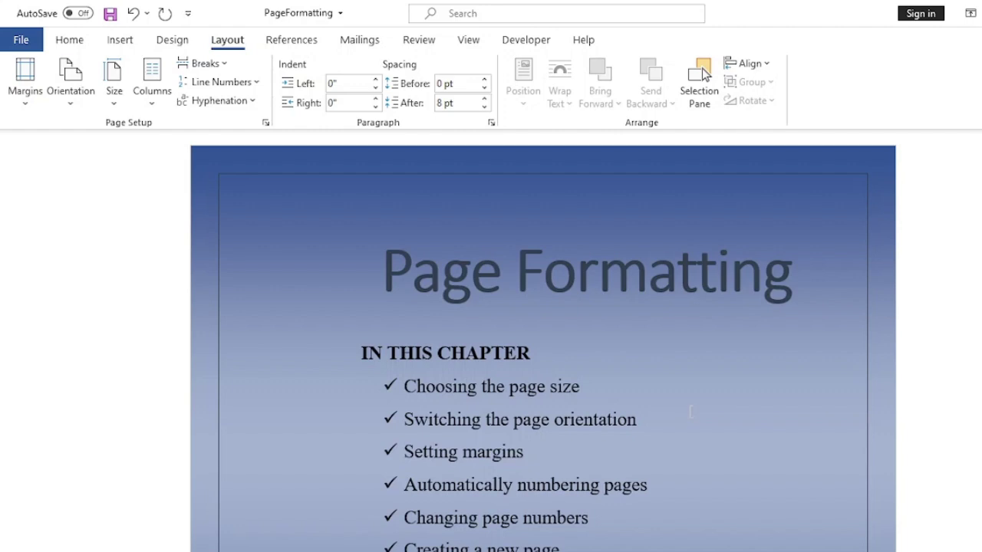
{"action": "scroll", "coordinate": [696, 408], "scroll_direction": "down", "scroll_amount": 1}
{"action": "scroll", "coordinate": [696, 409], "scroll_direction": "up", "scroll_amount": 1}
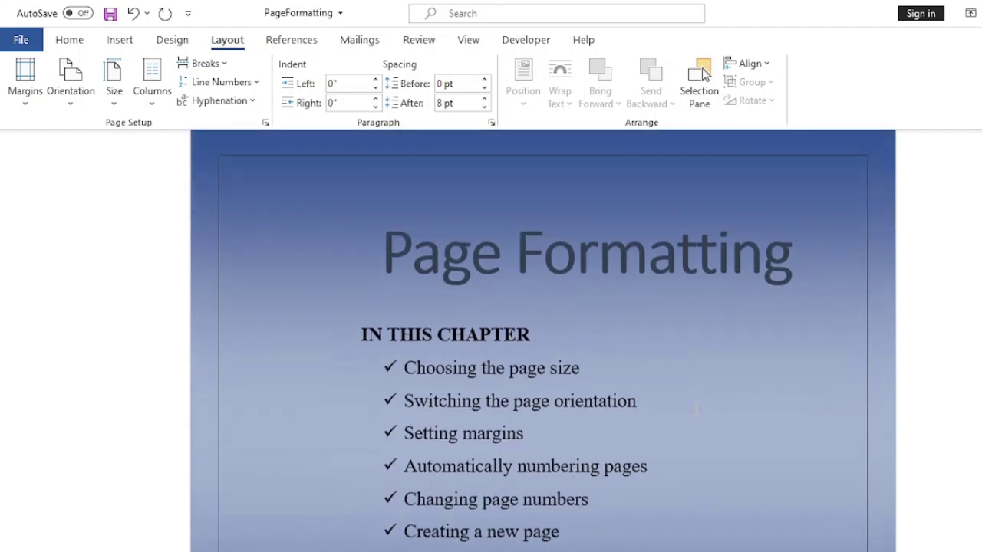
{"action": "scroll", "coordinate": [713, 407], "scroll_direction": "down", "scroll_amount": 1}
{"action": "scroll", "coordinate": [713, 407], "scroll_direction": "up", "scroll_amount": 1}
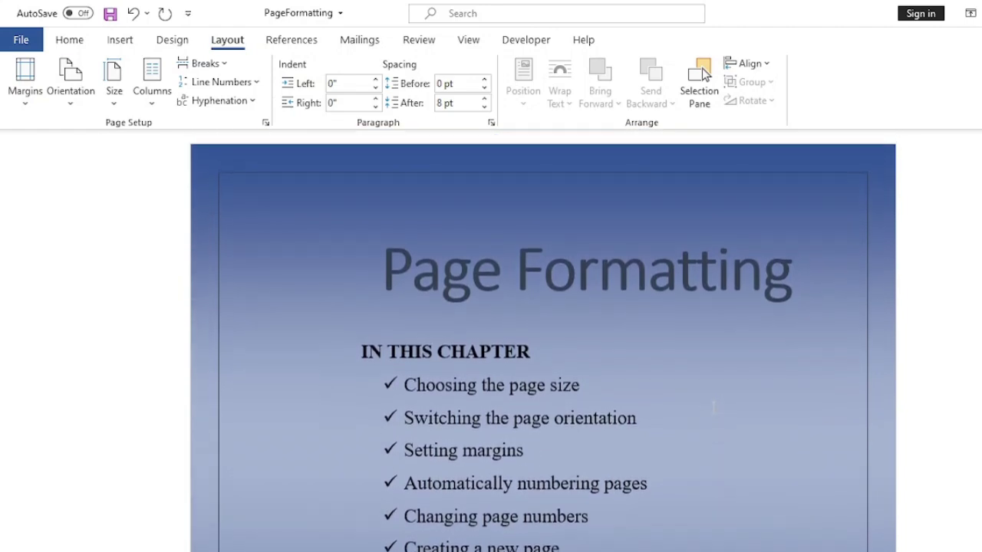
{"action": "scroll", "coordinate": [713, 407], "scroll_direction": "down", "scroll_amount": 1}
{"action": "scroll", "coordinate": [713, 407], "scroll_direction": "up", "scroll_amount": 1}
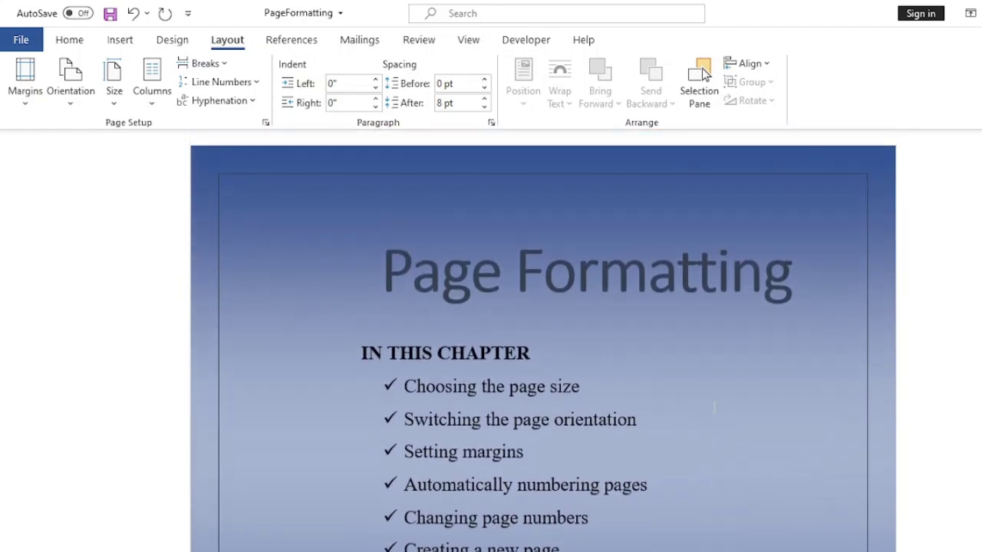
{"action": "scroll", "coordinate": [713, 407], "scroll_direction": "down", "scroll_amount": 1}
{"action": "scroll", "coordinate": [713, 407], "scroll_direction": "up", "scroll_amount": 1}
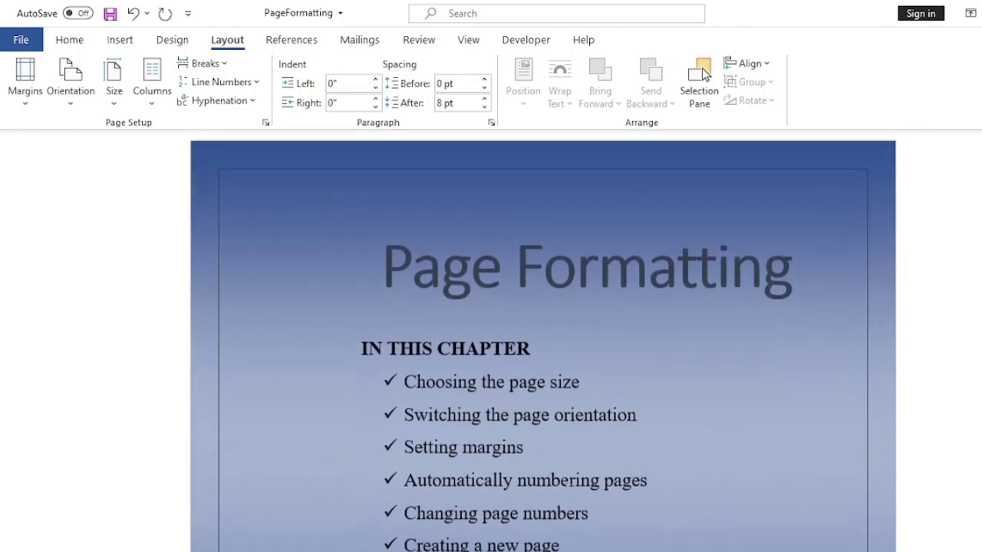